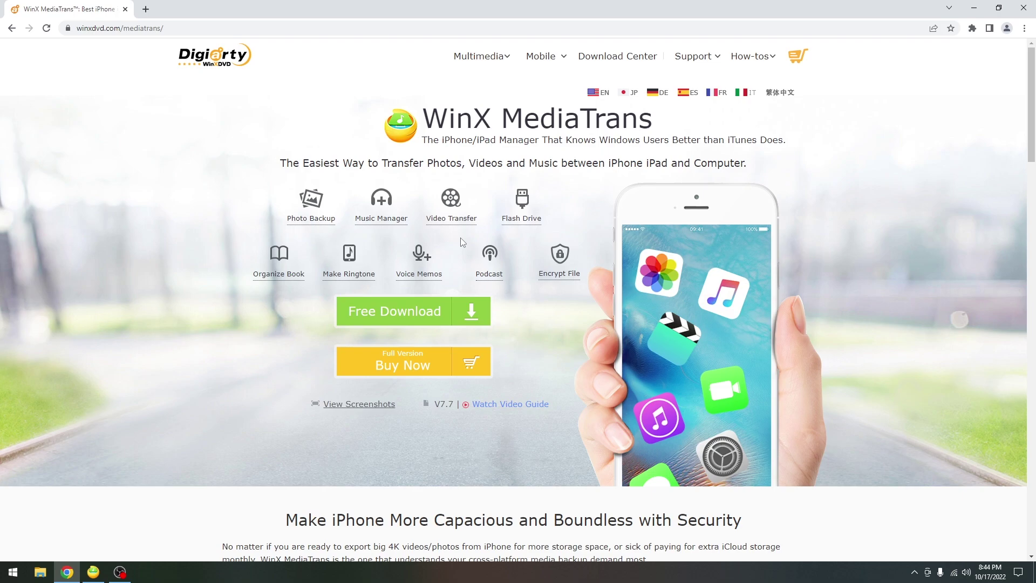
Scroll through the WinX MediaTrans product page in Chrome
scroll(448, 281, "down", 5)
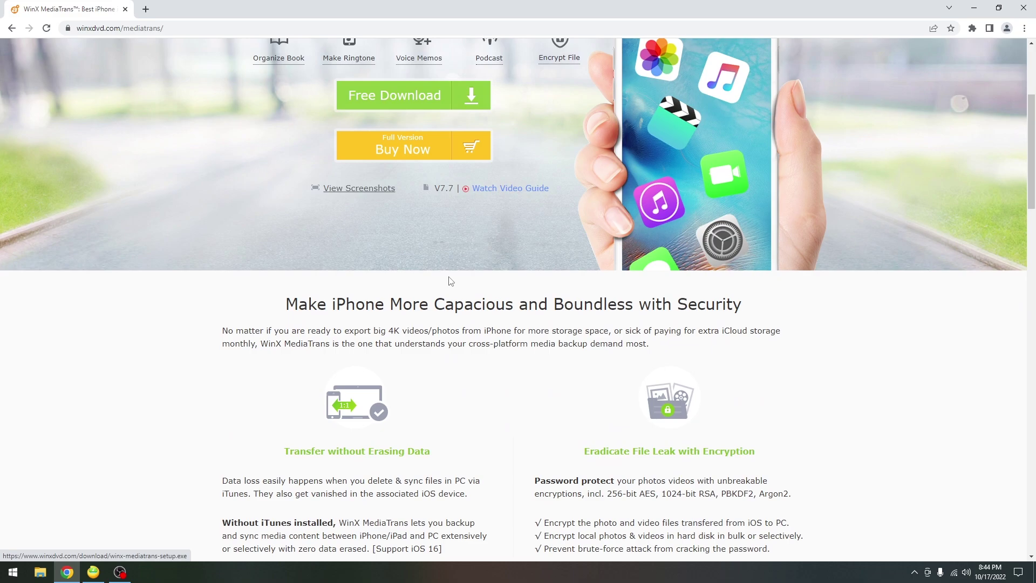
scroll(448, 281, "up", 4)
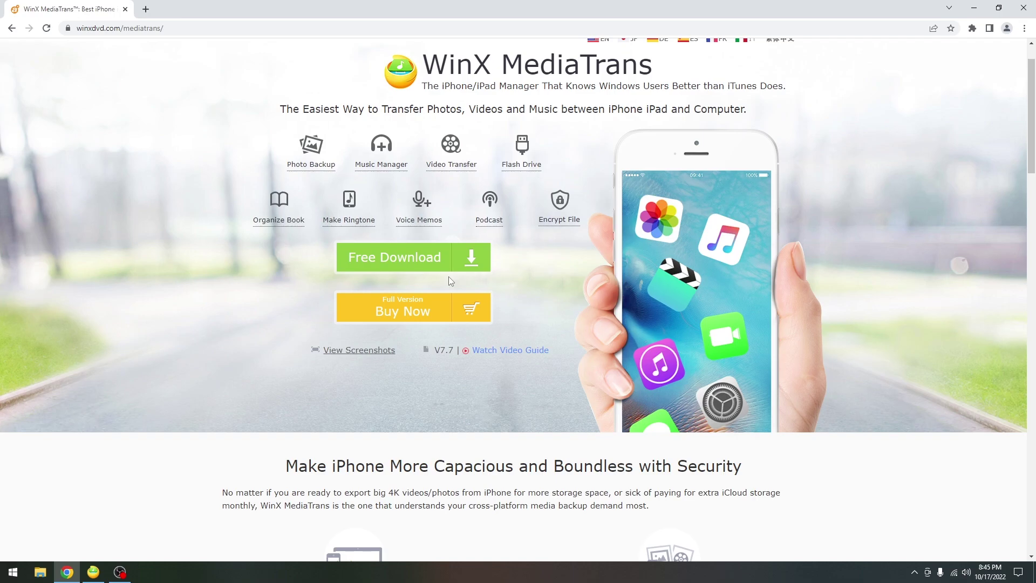
Show the desktop and launch WinX MediaTrans, which detects the iPod touch on iOS 15.6.1
key("super+d")
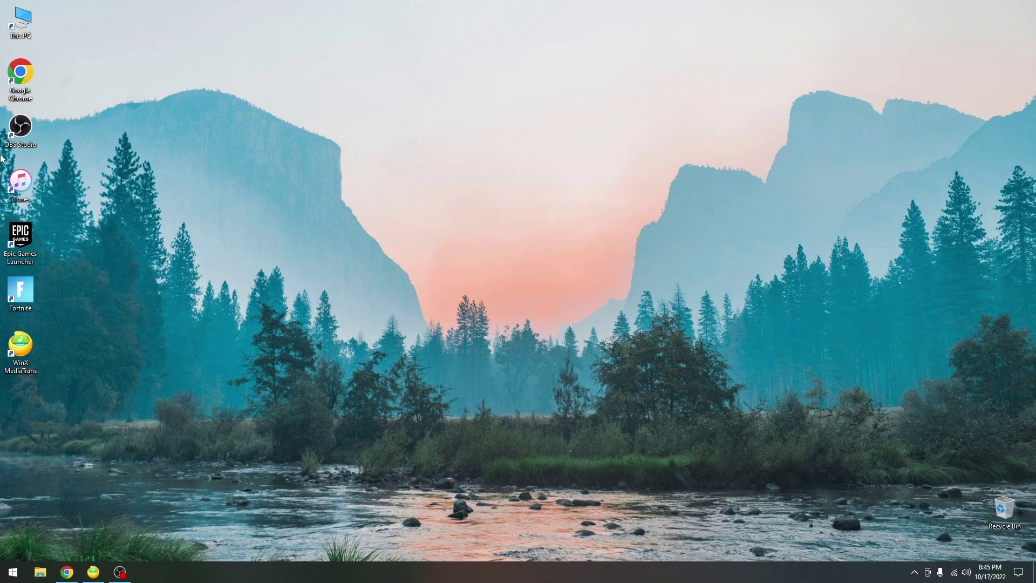
left_click(23, 181)
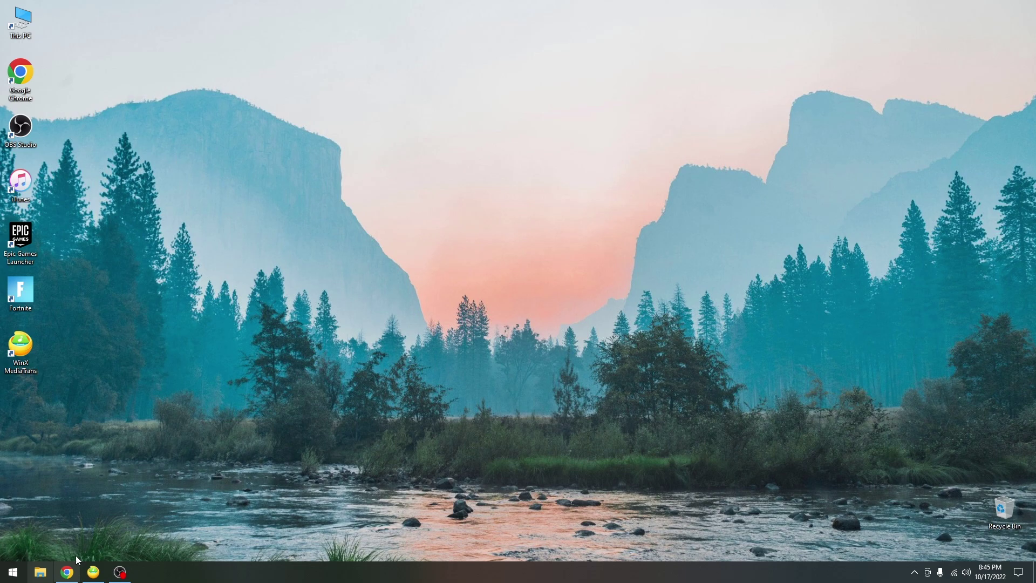
left_click(93, 572)
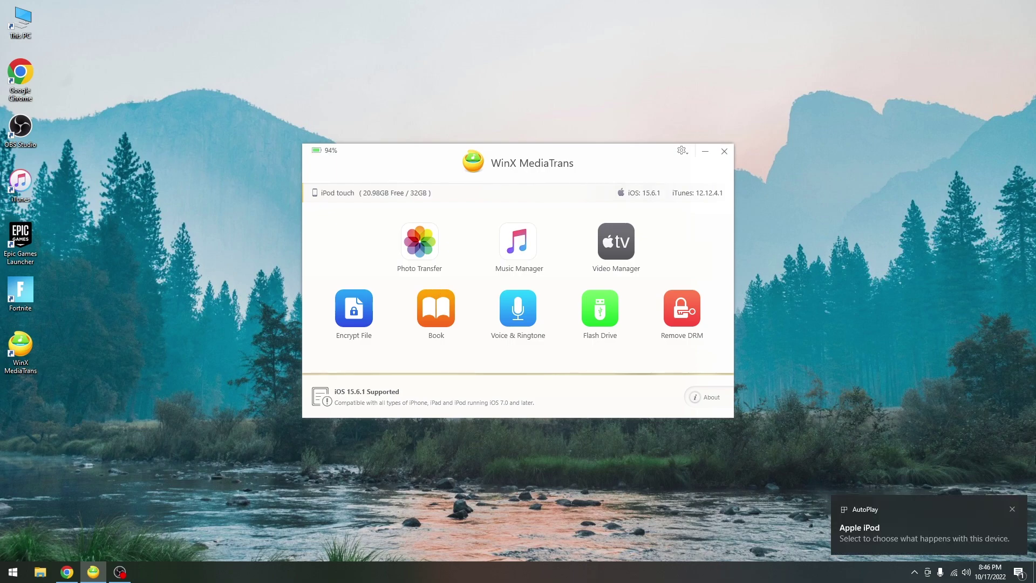
Dismiss the AutoPlay notice, open Photo Transfer and select the blue kitten photo in Camera Roll
left_click(1012, 510)
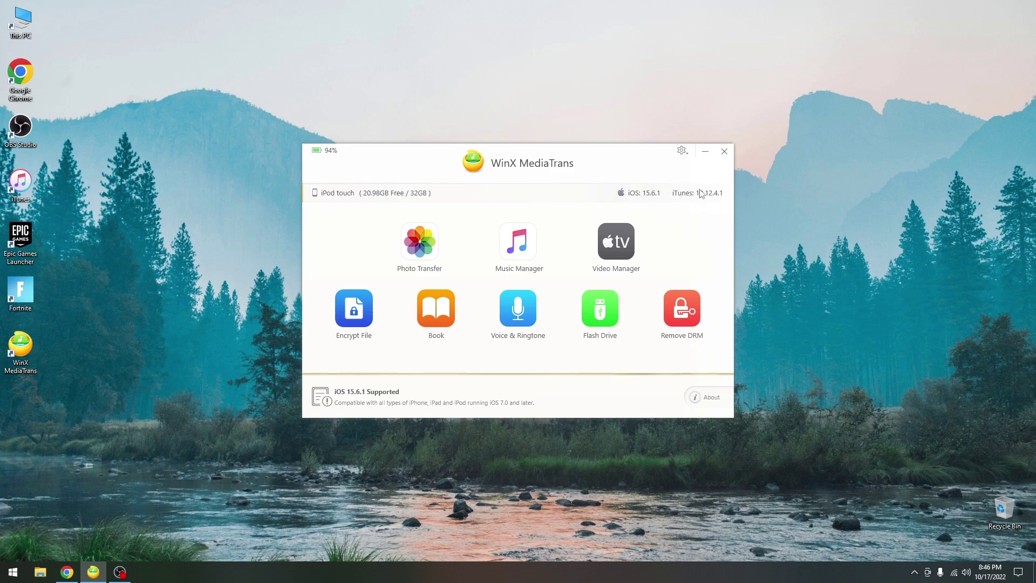
left_click(420, 242)
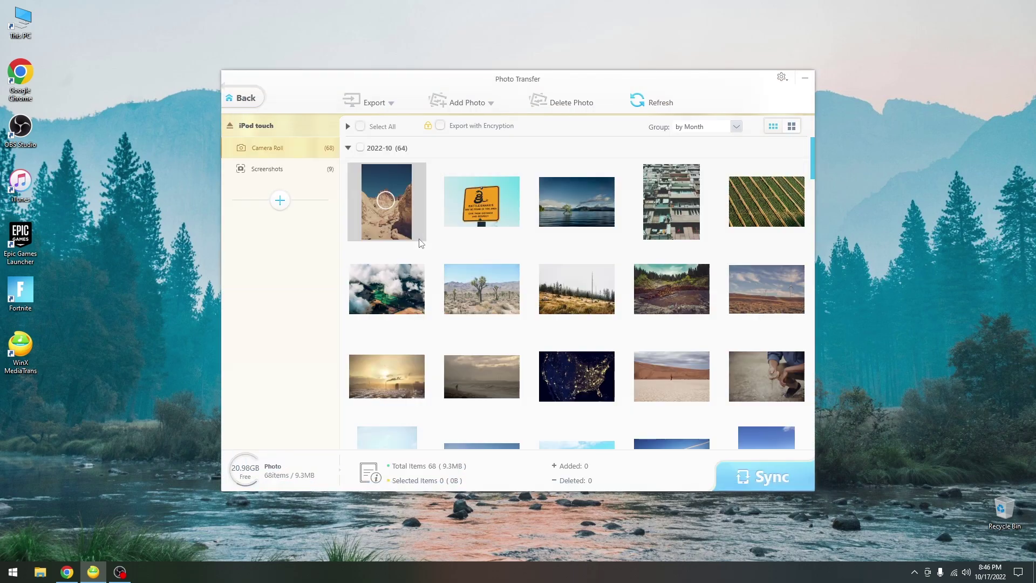
scroll(420, 244, "down", 15)
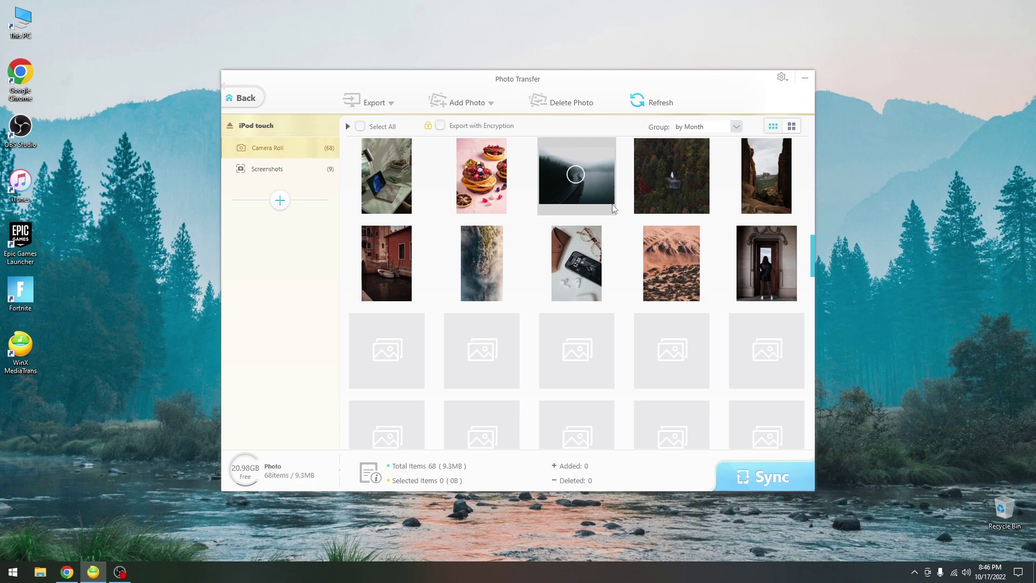
scroll(613, 208, "down", 3)
left_click(613, 309)
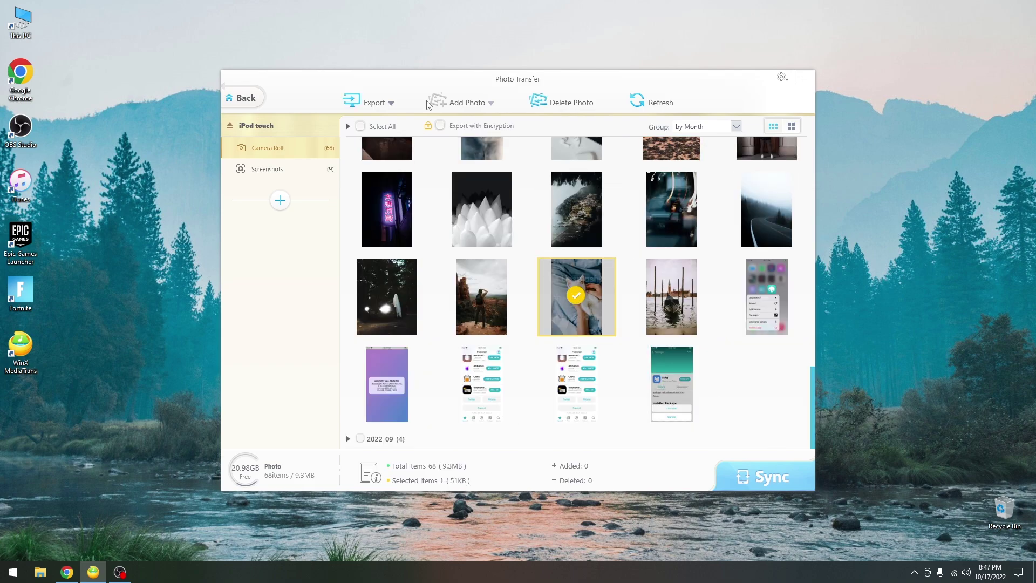
Export the kitten photo and move the exported IMG_11 onto the desktop
left_click(366, 105)
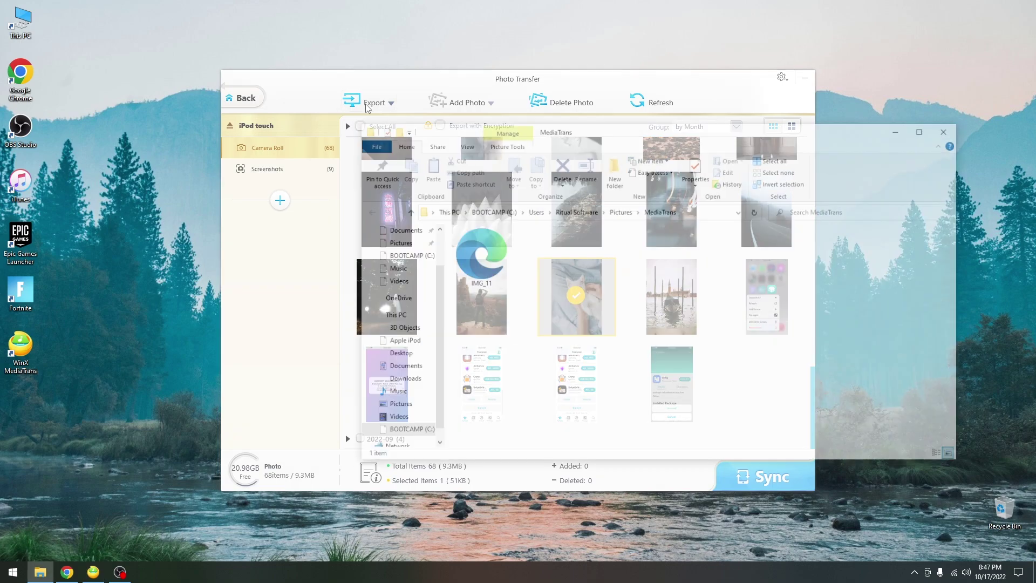
left_click_drag(477, 254, 194, 219)
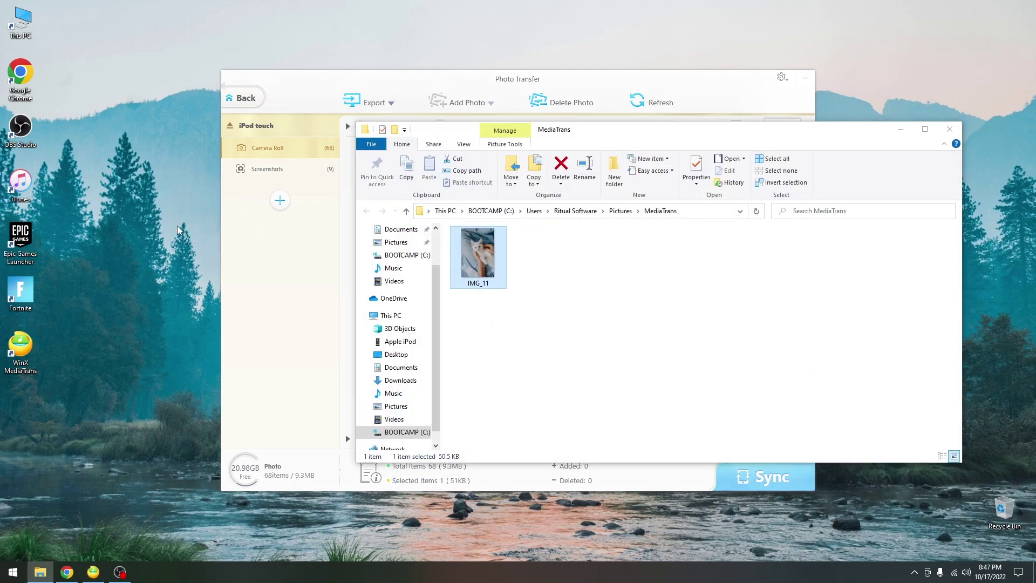
left_click(950, 129)
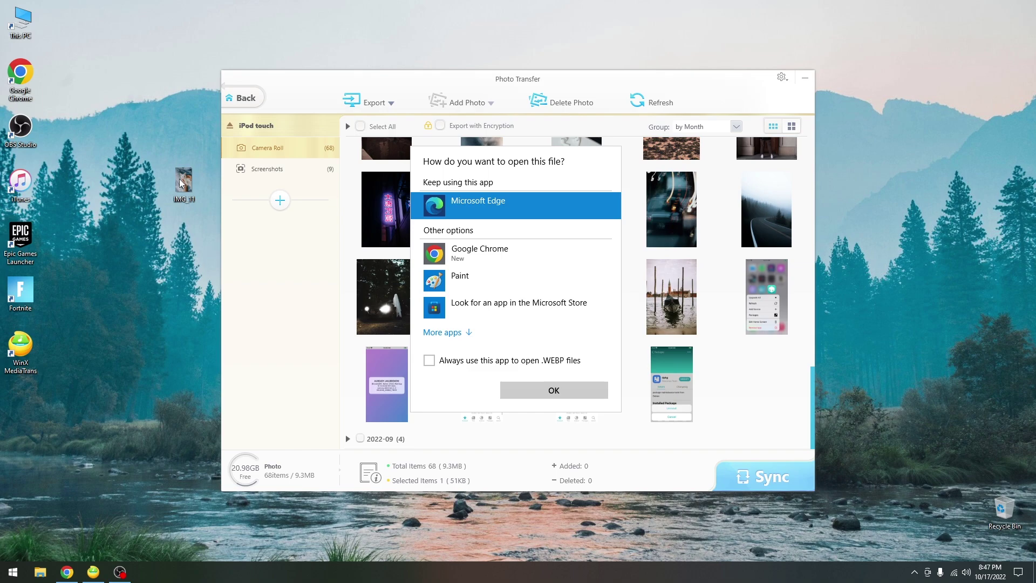
View IMG_11 (700 × 1049 px) in Paint, then close Paint
double_click(487, 283)
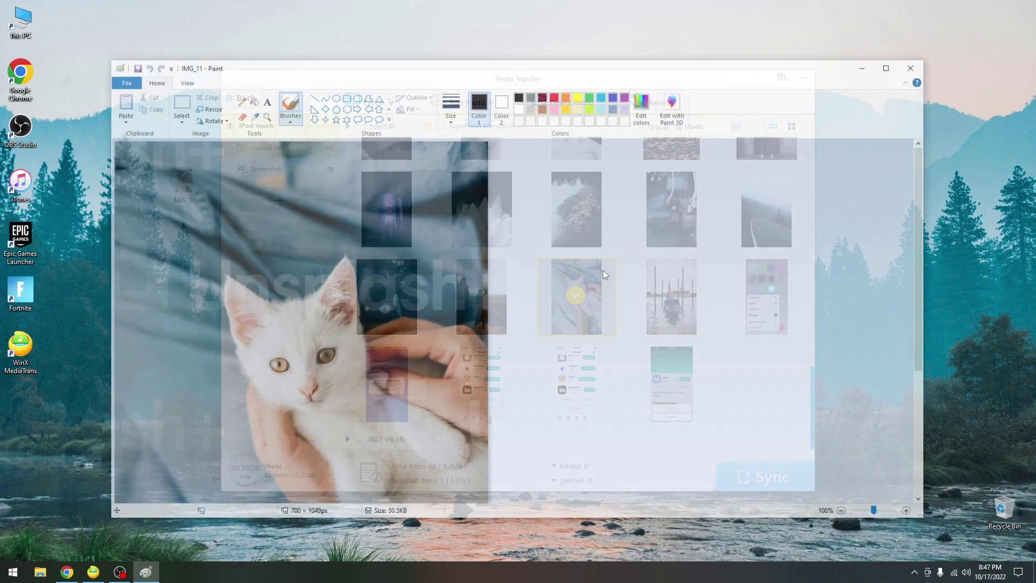
scroll(353, 201, "down", 3)
scroll(352, 202, "up", 3)
key("alt+F4")
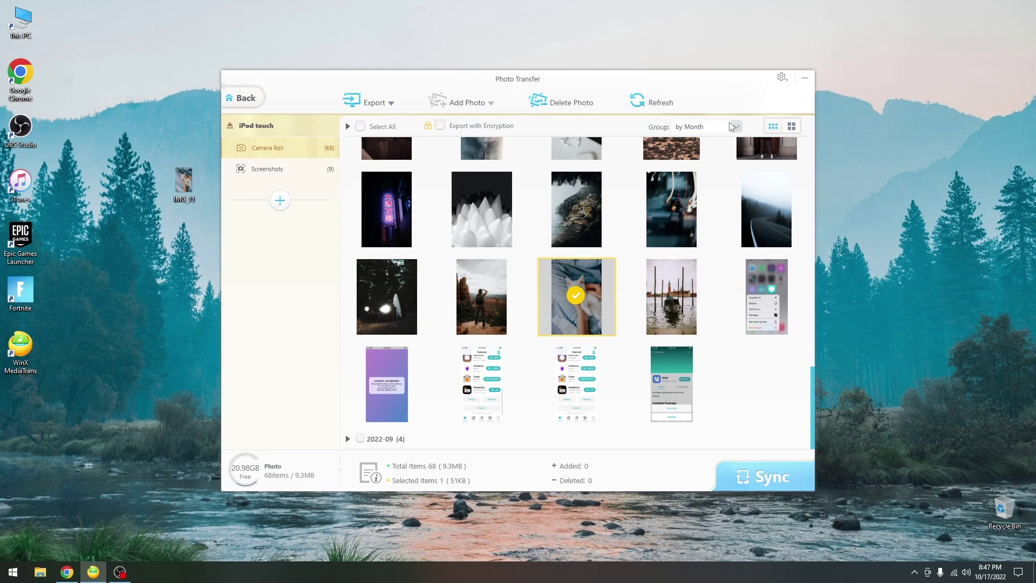
scroll(556, 248, "up", 10)
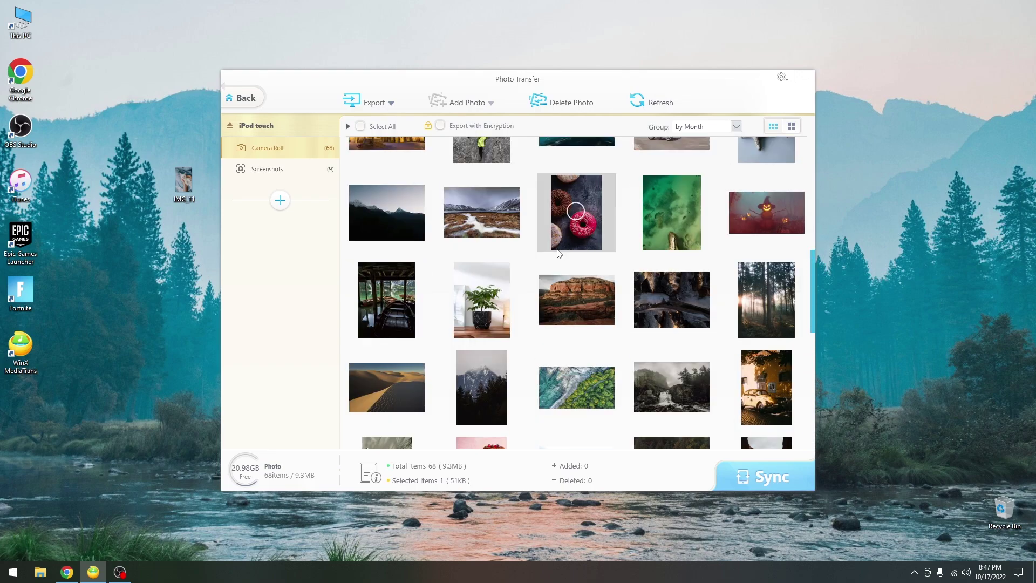
scroll(558, 252, "down", 10)
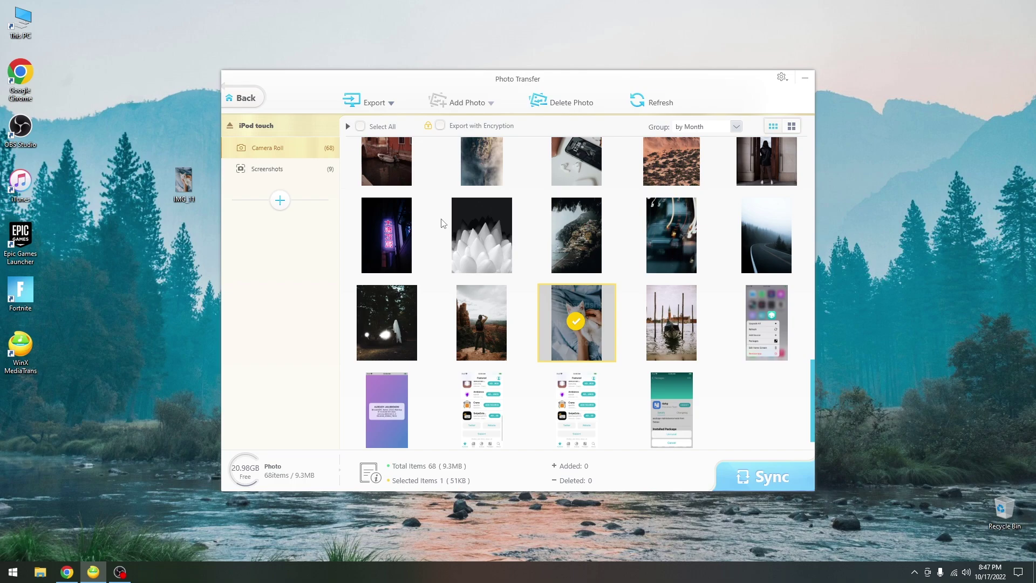
Delete the blue kitten photo from the iPod and sync, leaving 67 photos
left_click(567, 103)
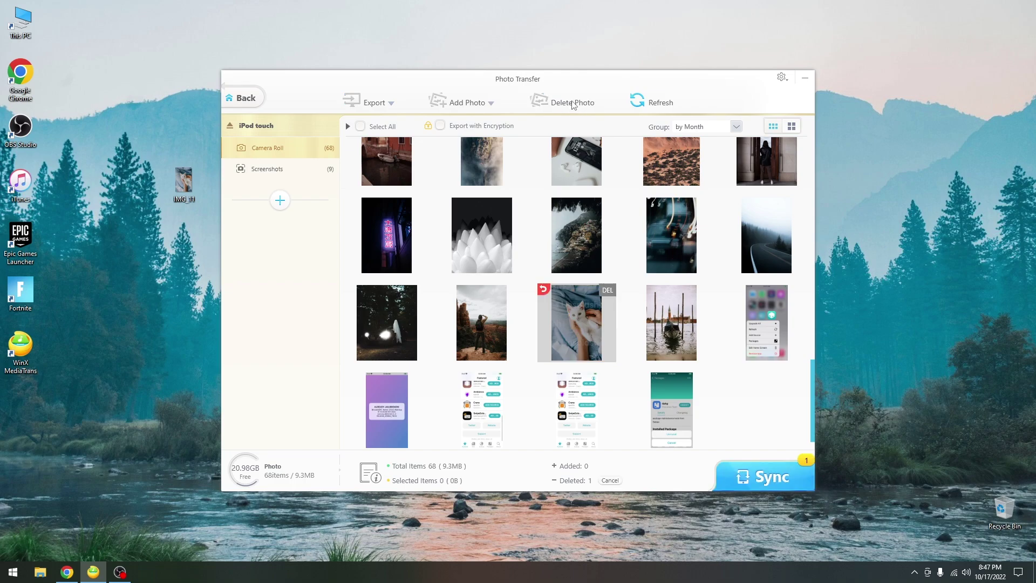
left_click(755, 483)
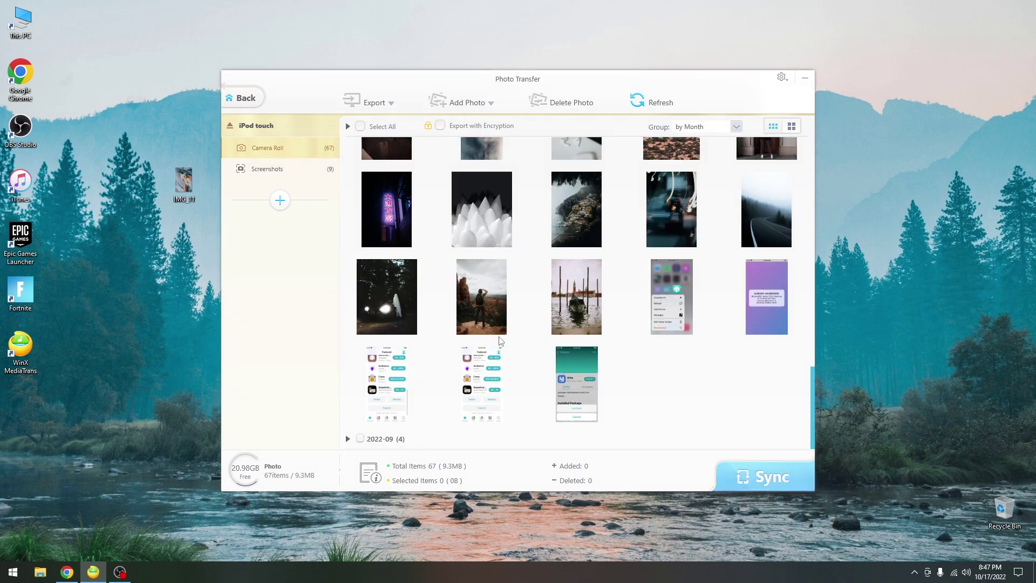
scroll(565, 392, "up", 3)
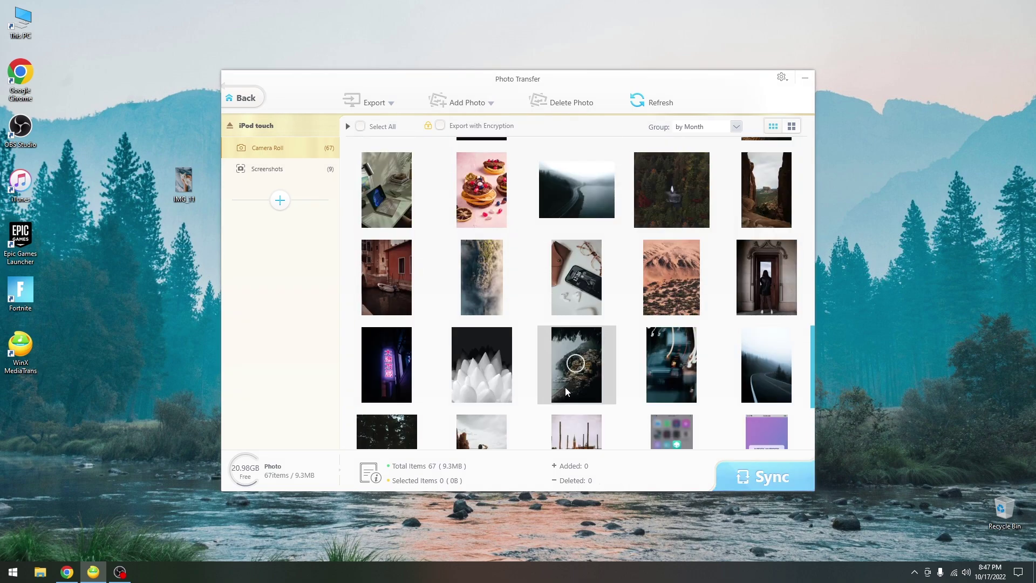
Select the foggy lake, phone and misty forest photos
left_click(576, 189)
left_click(572, 271)
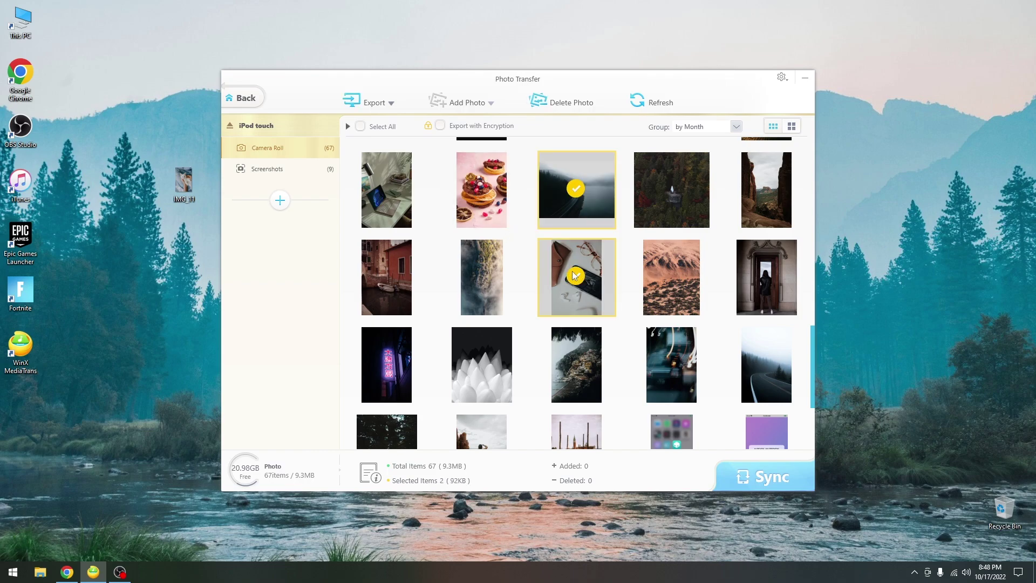
left_click(493, 276)
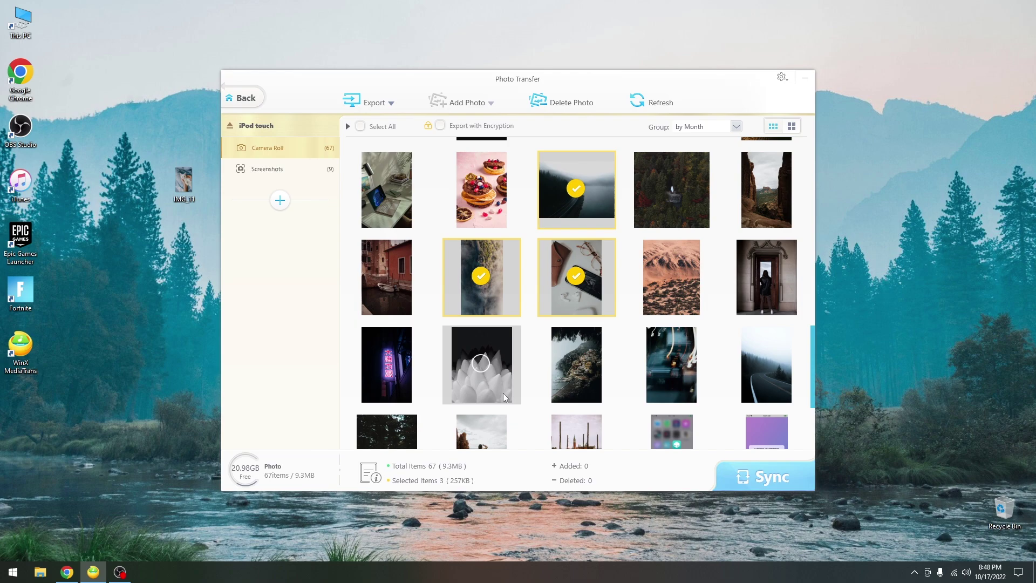
Turn on encrypted export, set and confirm an encryption password, and save the settings
left_click(441, 126)
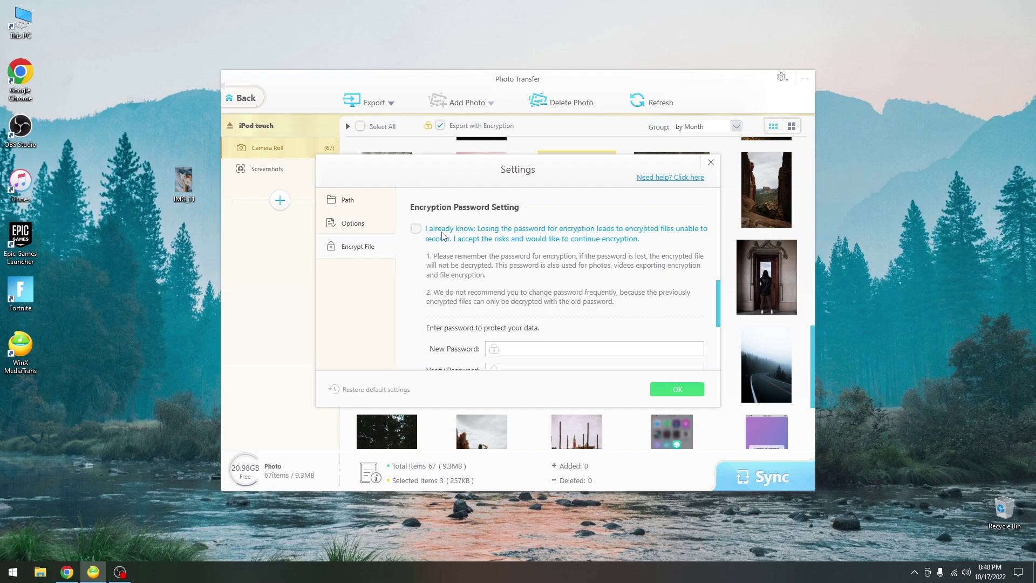
scroll(455, 258, "down", 3)
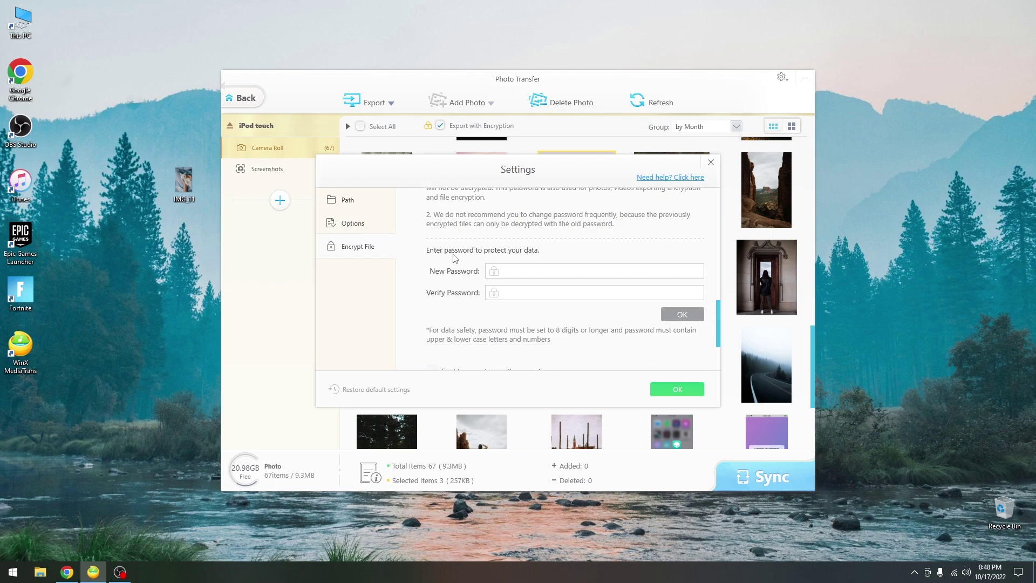
scroll(455, 258, "up", 3)
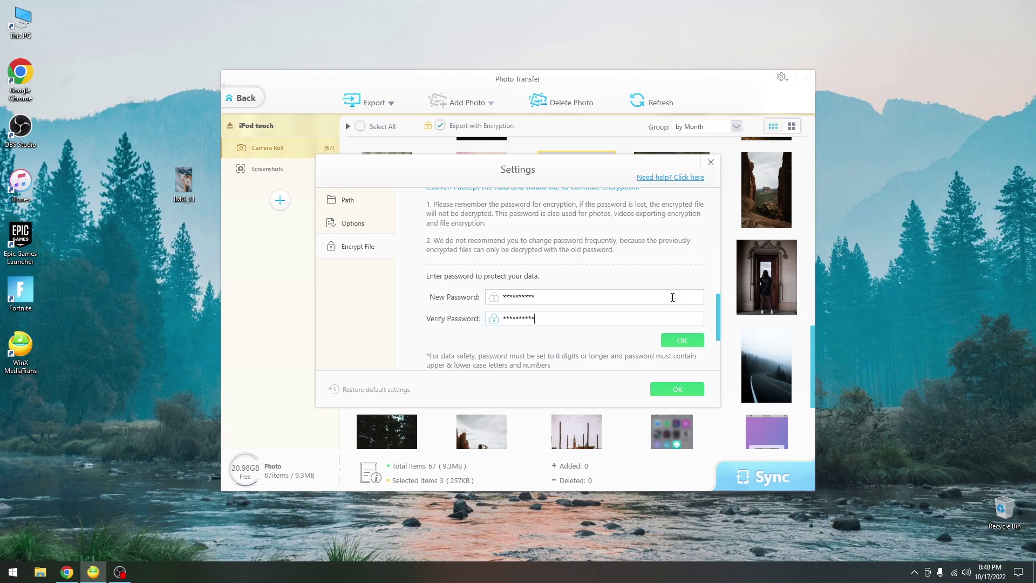
scroll(672, 297, "down", 1)
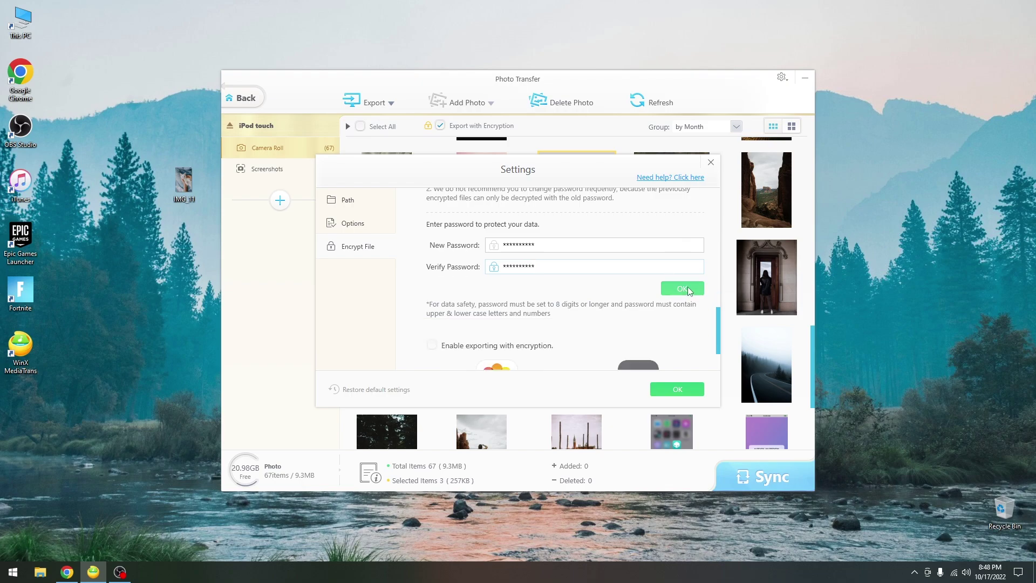
left_click(685, 288)
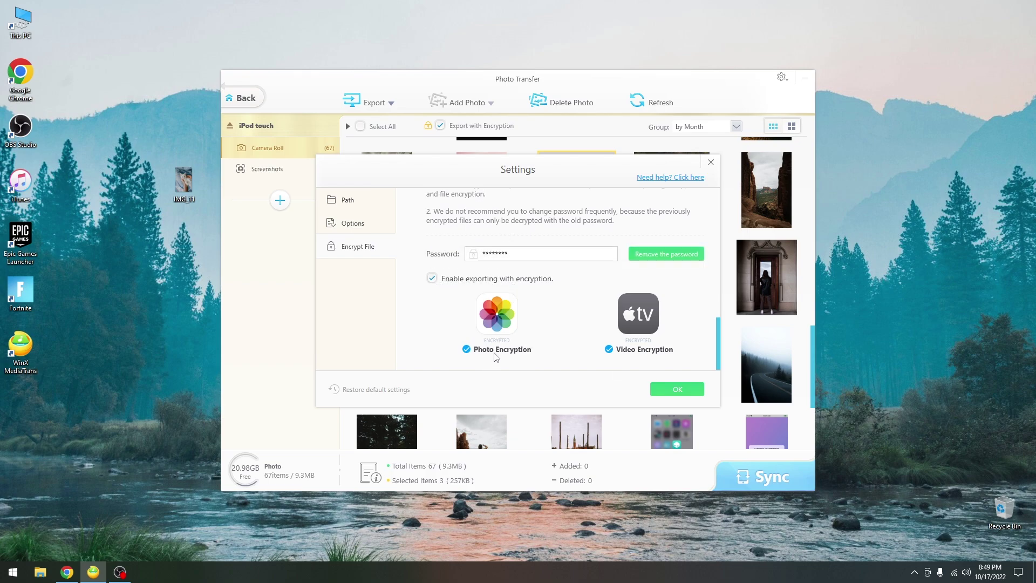
left_click(676, 389)
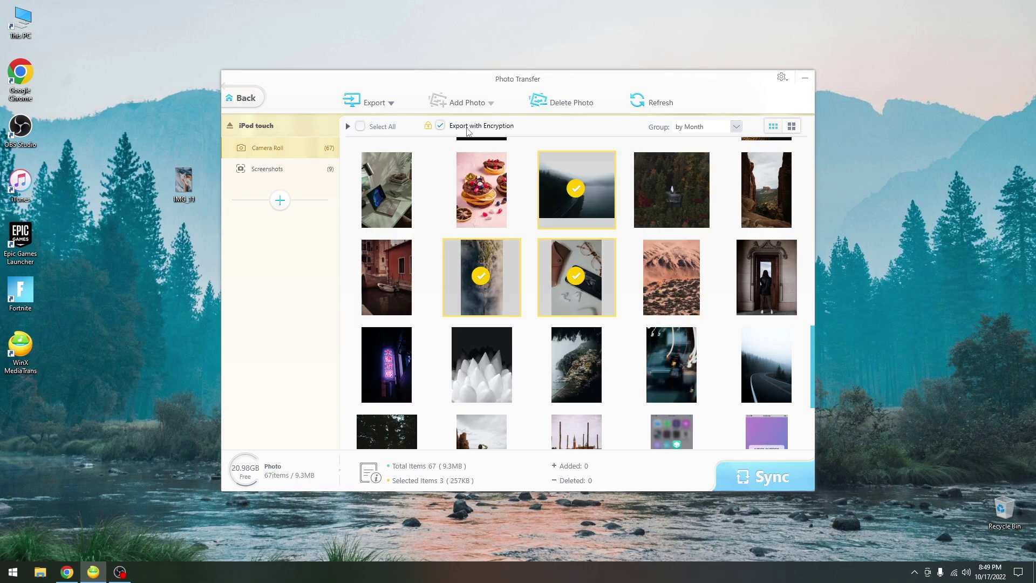
Export the three photos encrypted and confirm Paint cannot open IMG_21.WEBP.DEARMOB
left_click(371, 104)
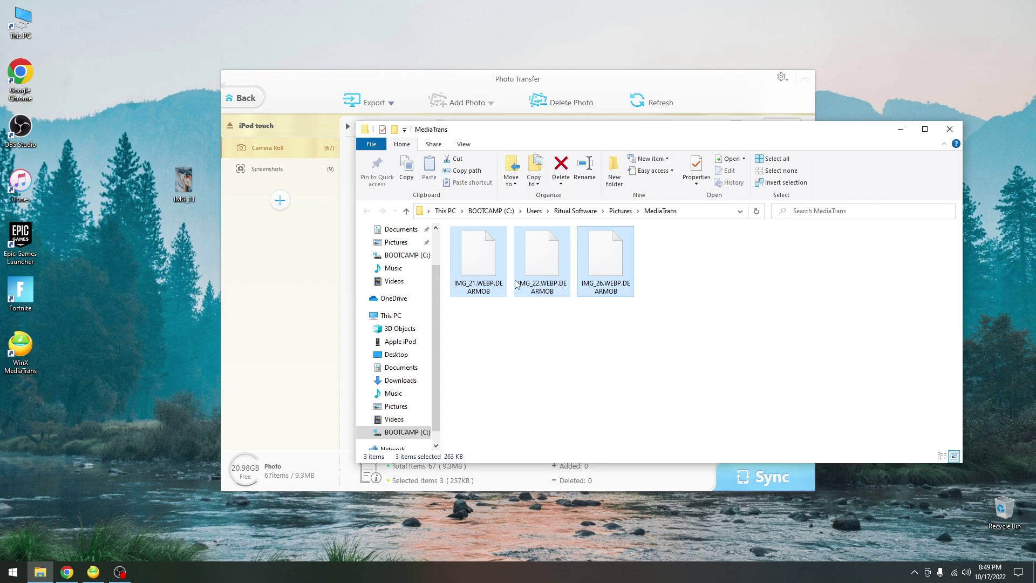
left_click(473, 298)
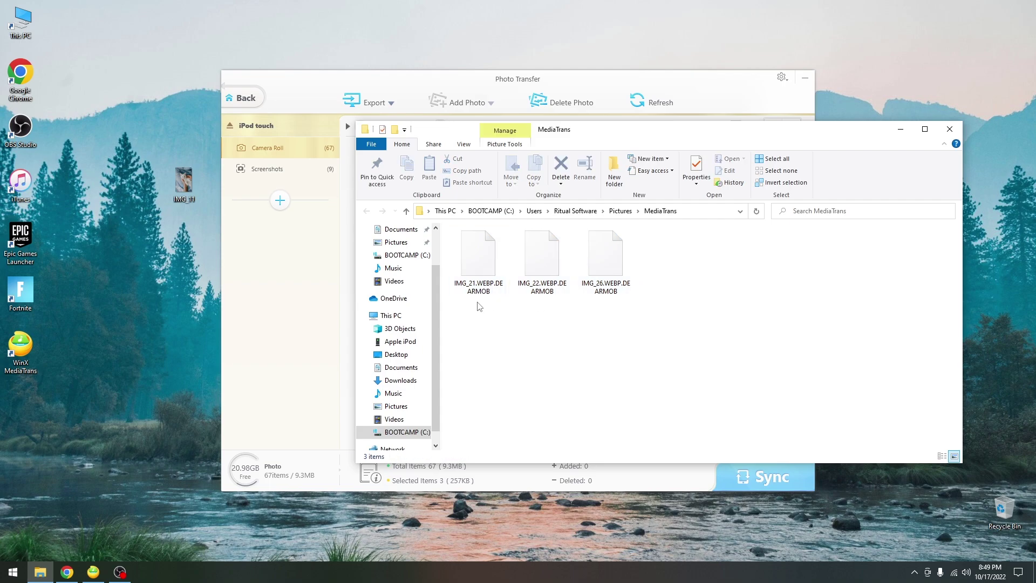
double_click(478, 292)
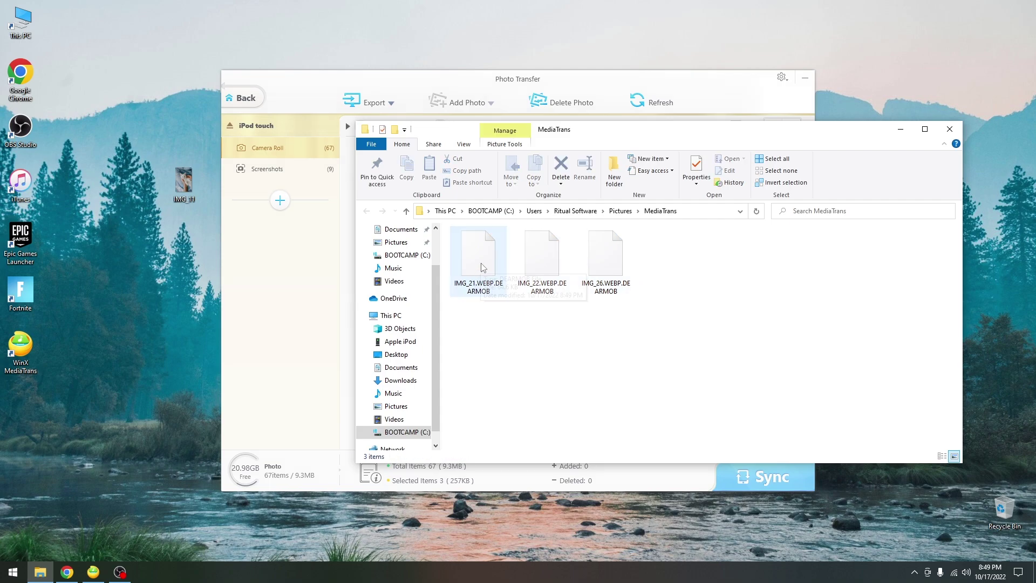
left_click(442, 212)
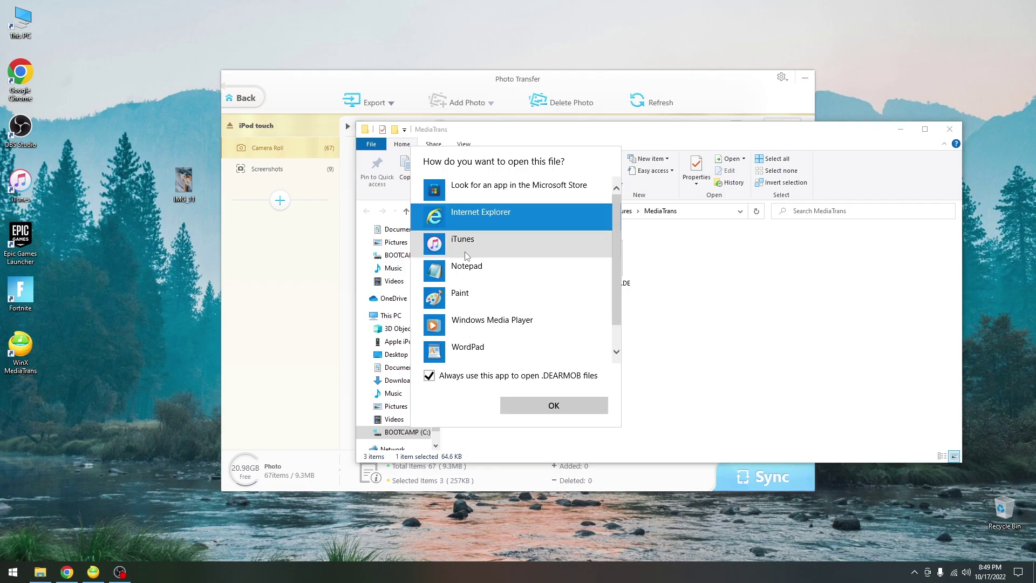
left_click(493, 297)
double_click(492, 297)
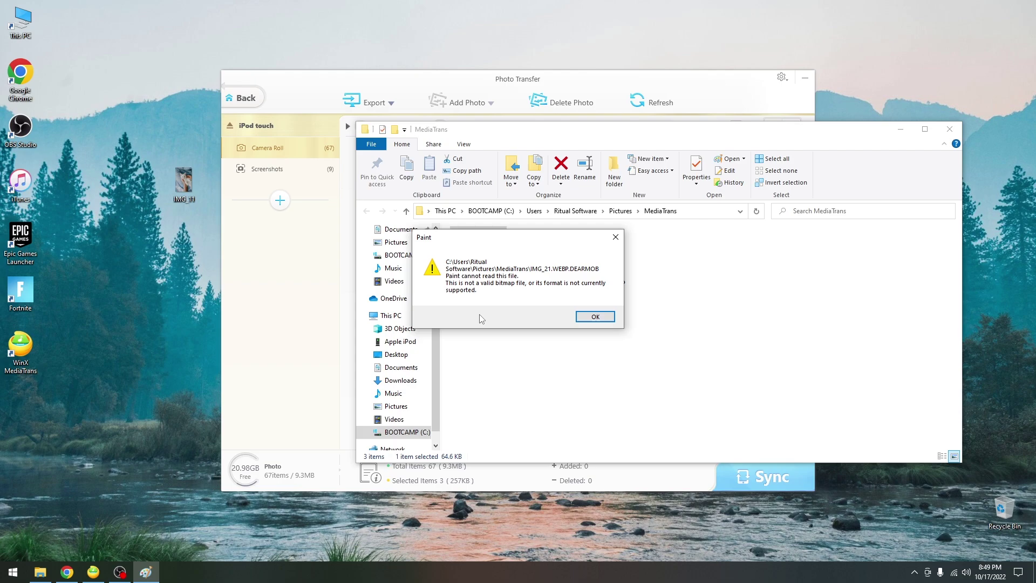
left_click(595, 316)
left_click(601, 71)
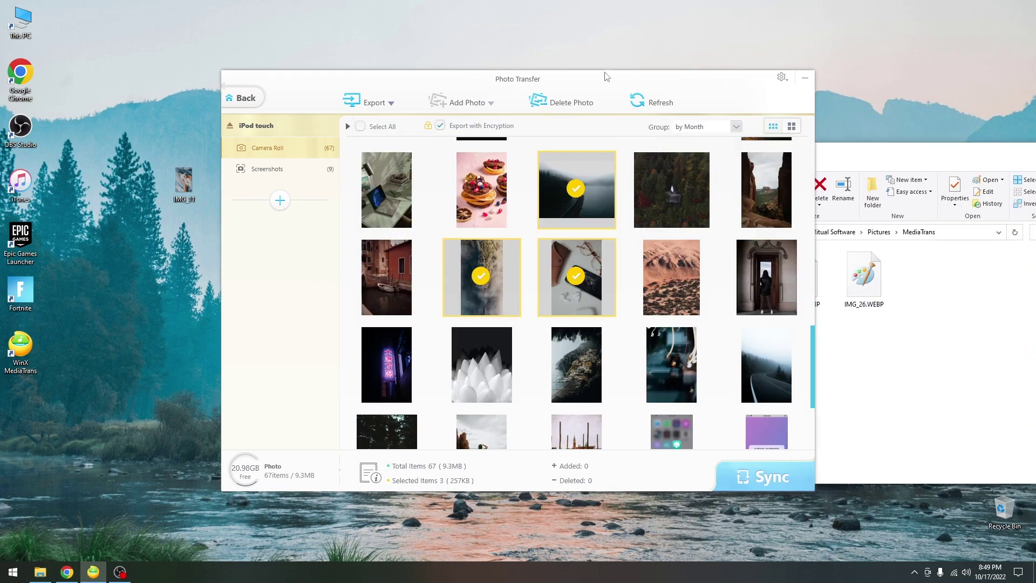
Export the three selected photos without encryption
left_click(440, 127)
left_click(363, 102)
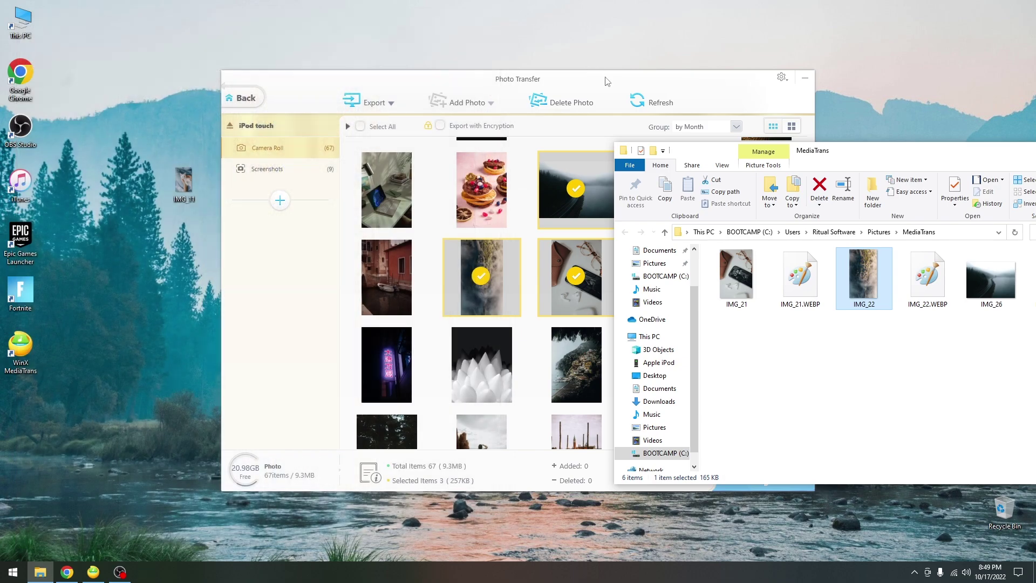
left_click(608, 81)
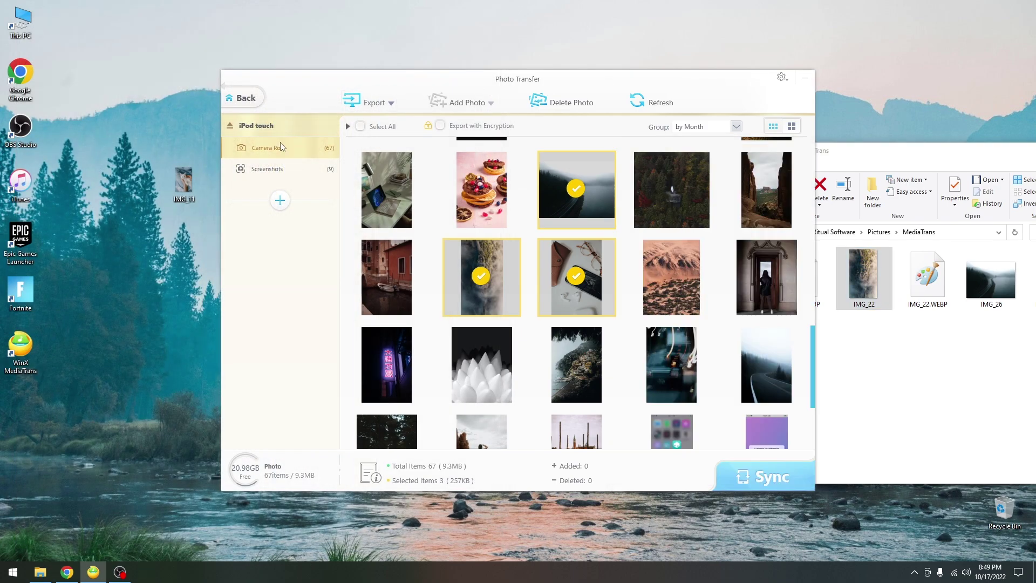
Create a new photo album named 'Dogs'
left_click(266, 174)
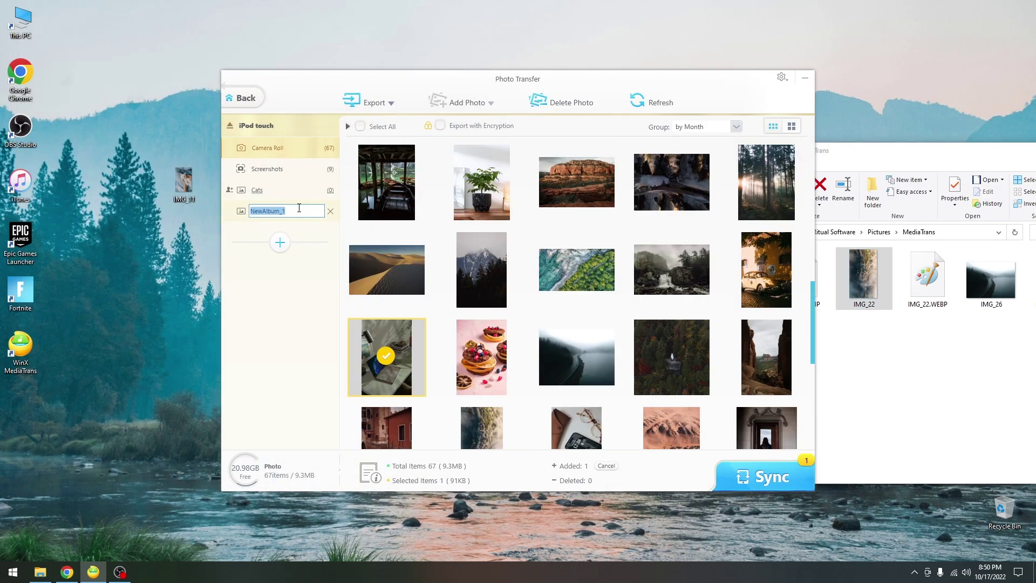
left_click(299, 208)
key("ctrl+a")
key("BackSpace")
type("Dogs")
key("Return")
Add IMG_0004 to the Dogs album and sync it to the iPod
left_click(268, 213)
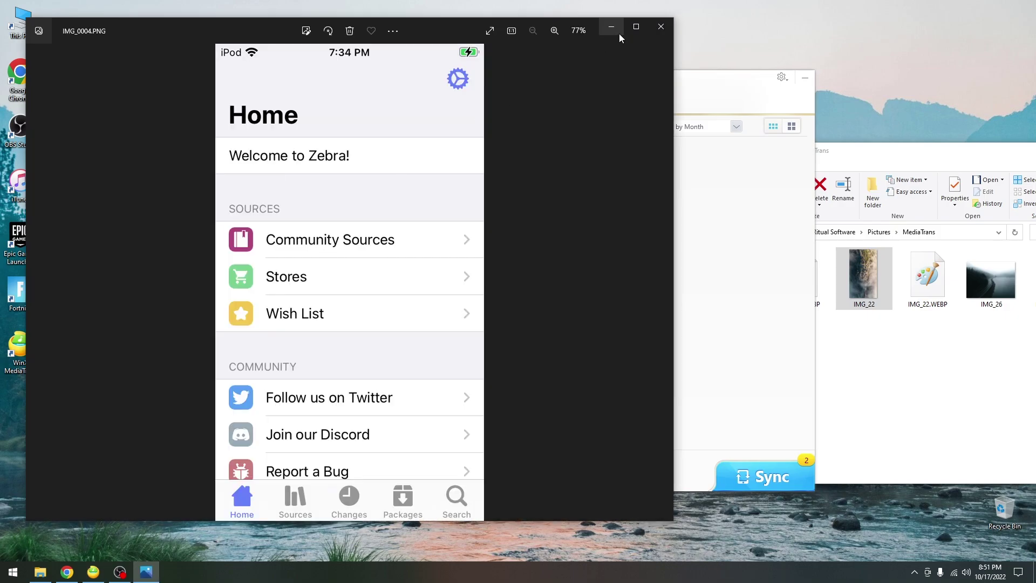
left_click(661, 26)
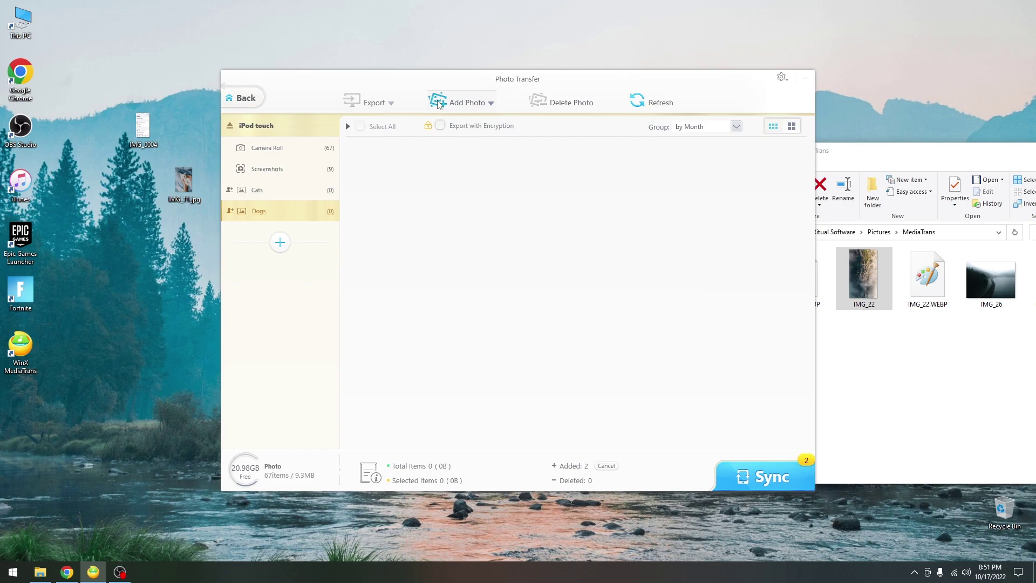
left_click(438, 102)
double_click(357, 157)
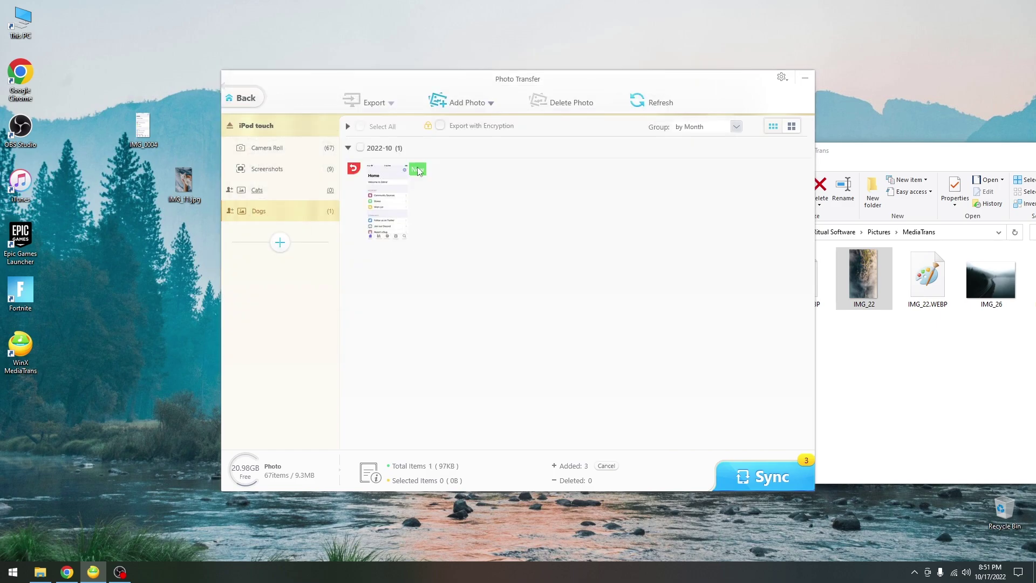
left_click(777, 475)
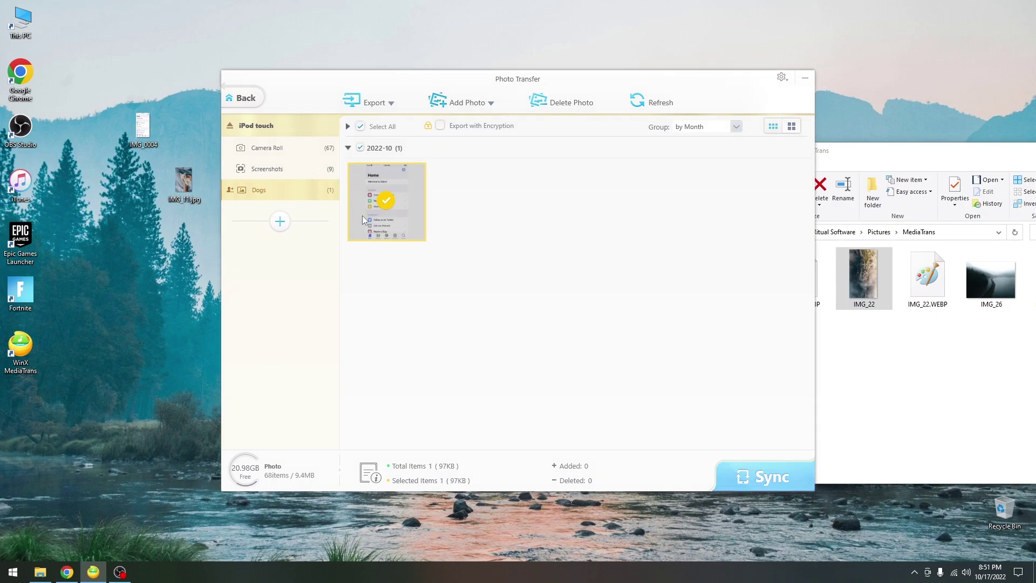
left_click(249, 100)
left_click(345, 311)
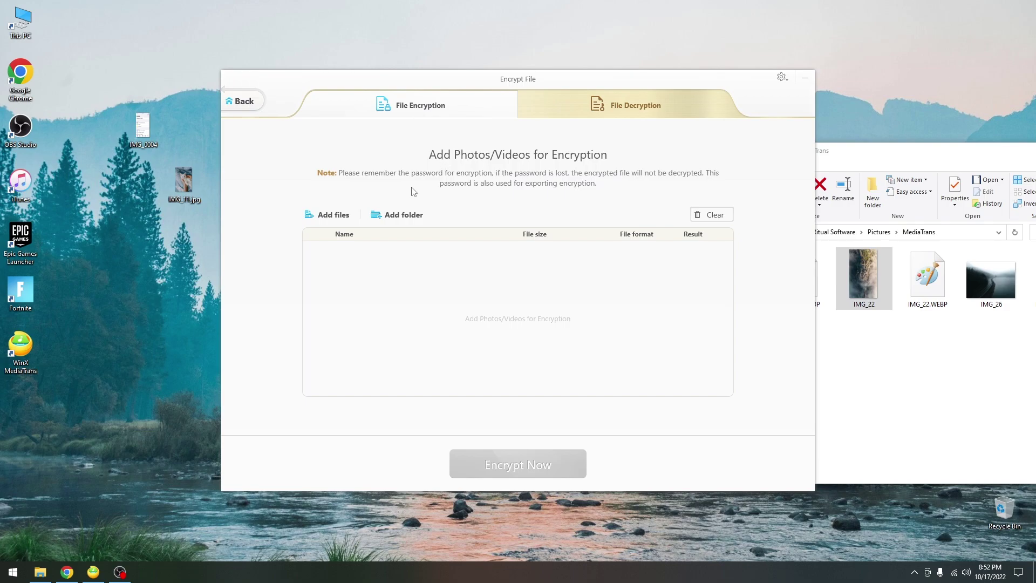
Copy IMG_22.WEBP to the desktop and add it to the File Decryption list
left_click(620, 110)
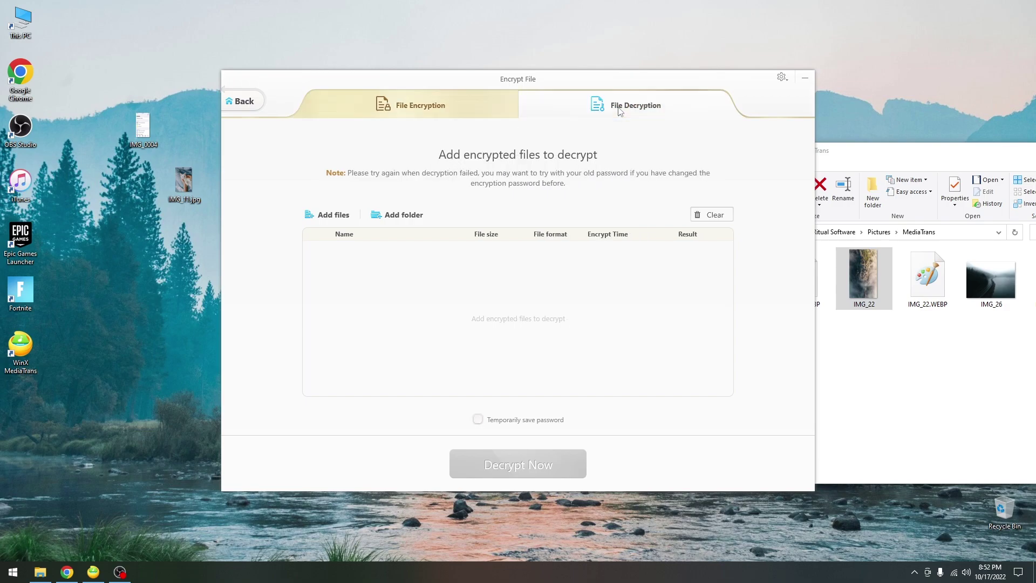
left_click(926, 274)
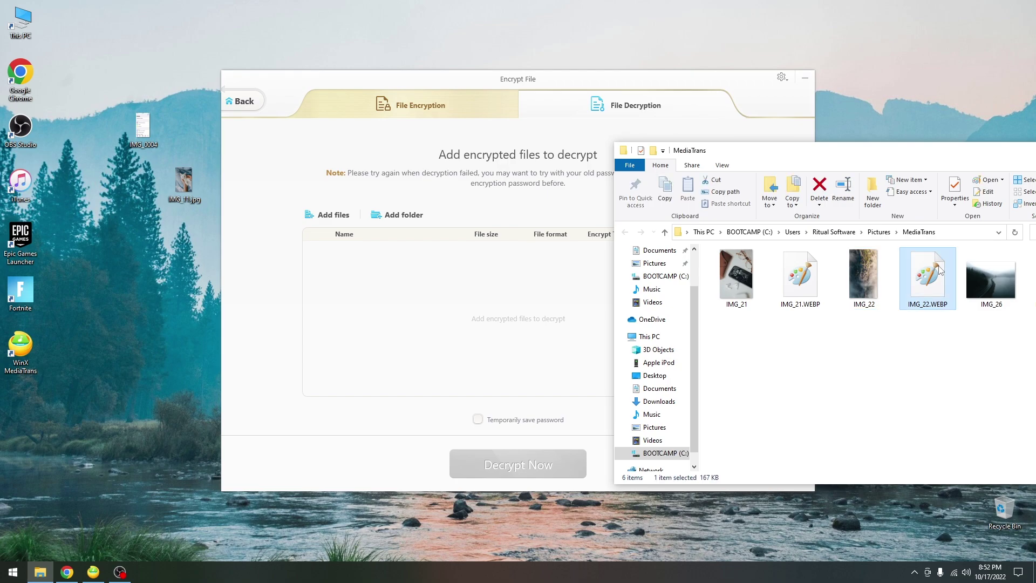
left_click_drag(938, 270, 924, 75)
left_click_drag(917, 150, 573, 146)
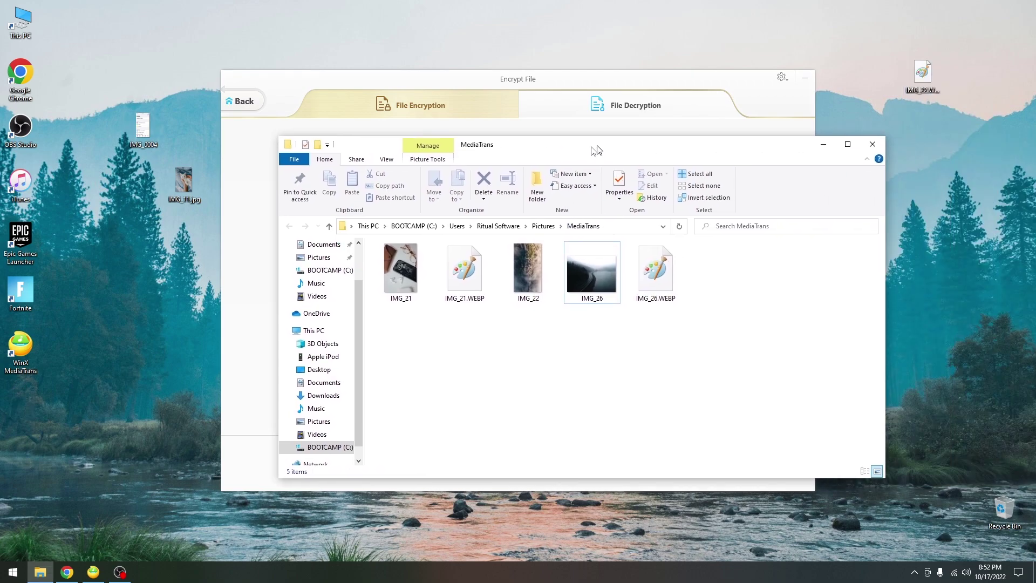
left_click(862, 146)
left_click_drag(923, 74, 409, 294)
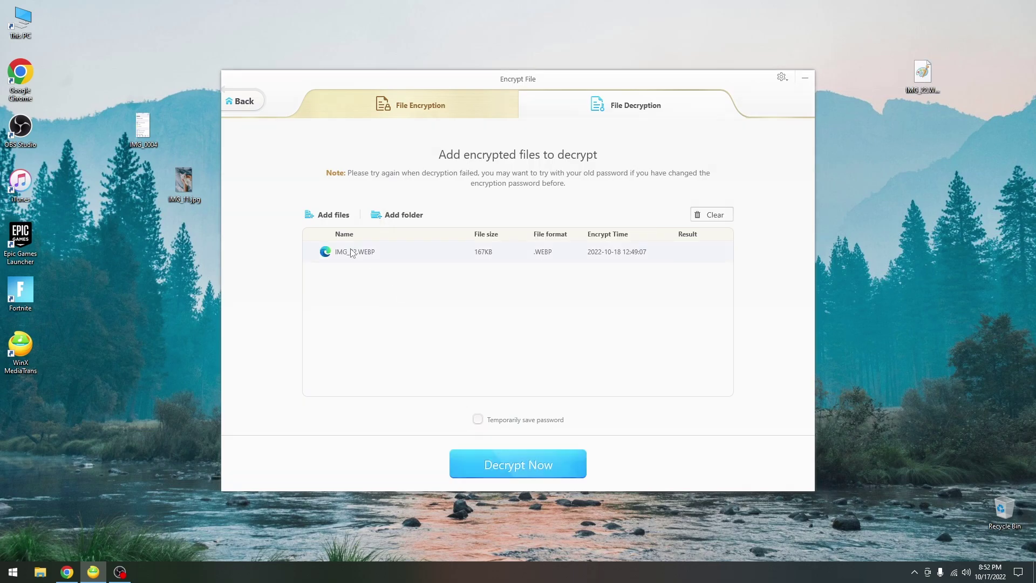
Decrypt IMG_22.WEBP with the encryption password and open the resulting IMG_22
left_click(534, 457)
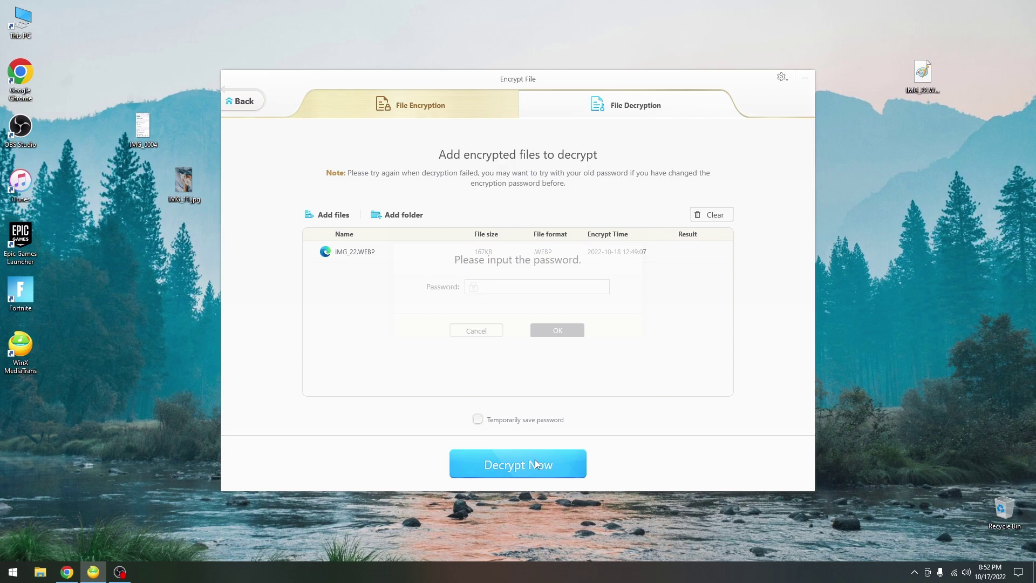
left_click(519, 273)
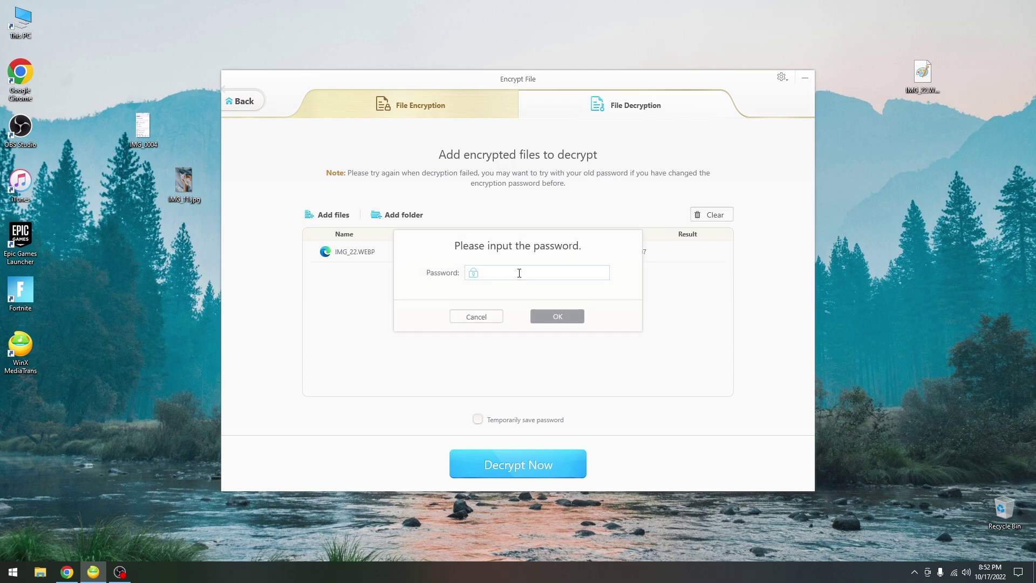
key("ctrl+v")
left_click(562, 317)
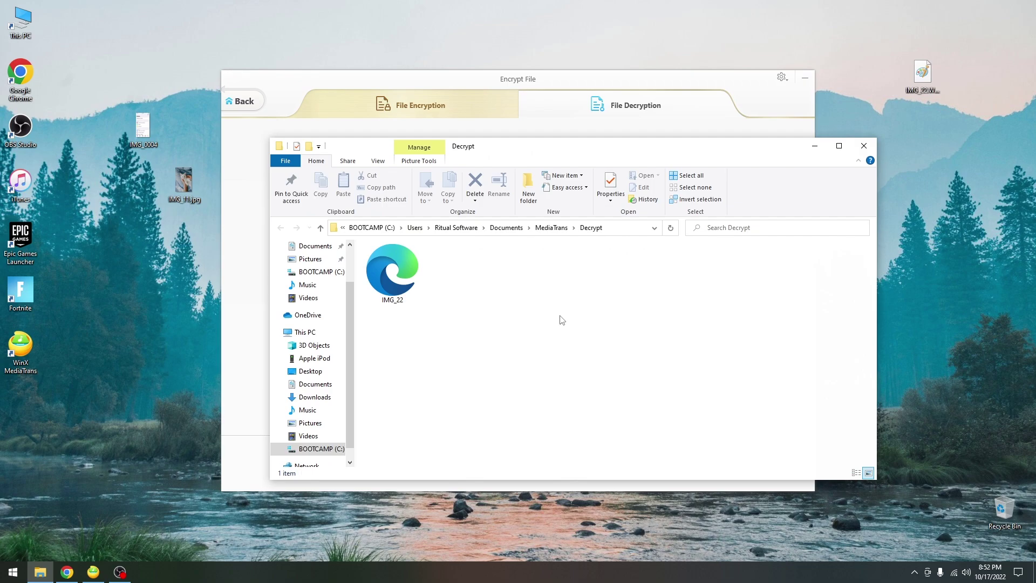
double_click(391, 264)
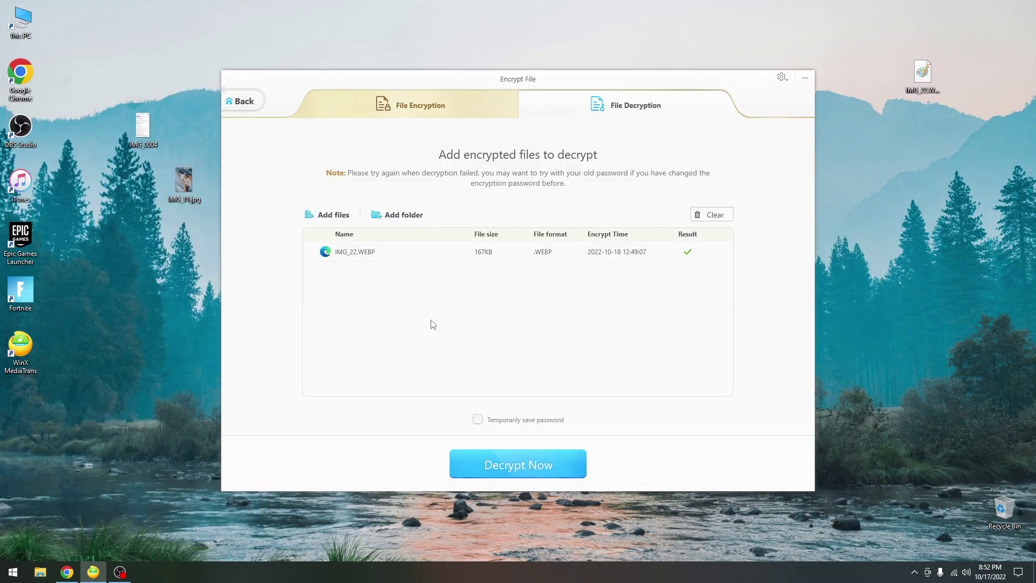
Add IMG_0004 to the File Encryption list and encrypt it
left_click(459, 102)
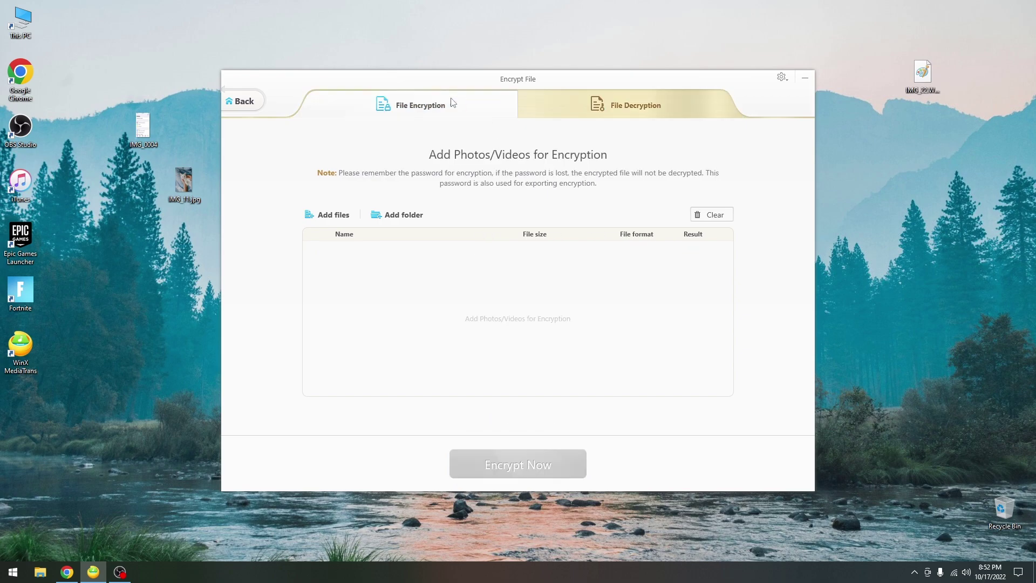
left_click_drag(136, 128, 414, 297)
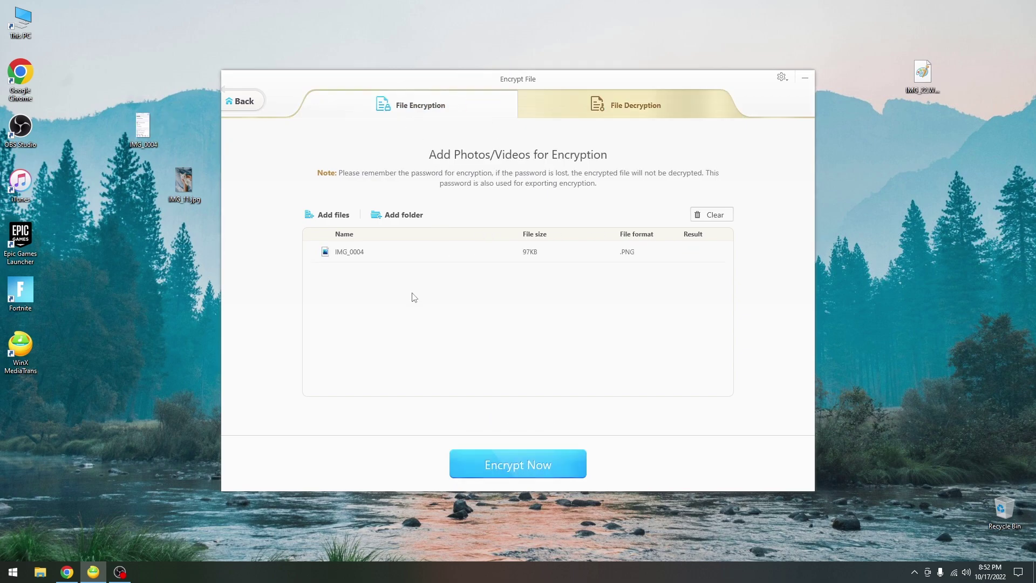
left_click(513, 461)
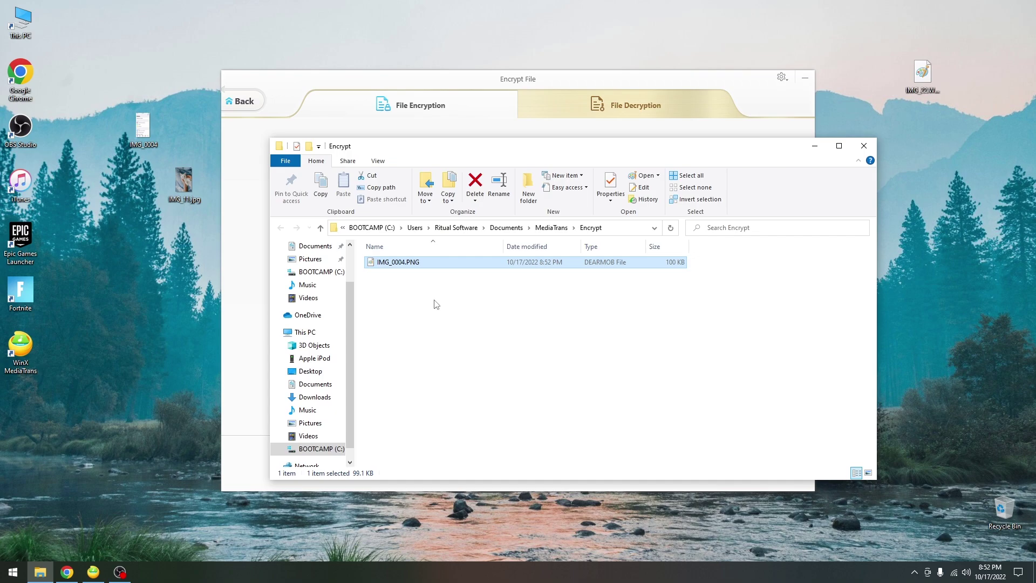
Confirm Paint cannot open the encrypted IMG_0004.PNG, then close the Encrypt folder
left_click(393, 264)
left_click(609, 267)
double_click(394, 267)
left_click(600, 320)
left_click(863, 146)
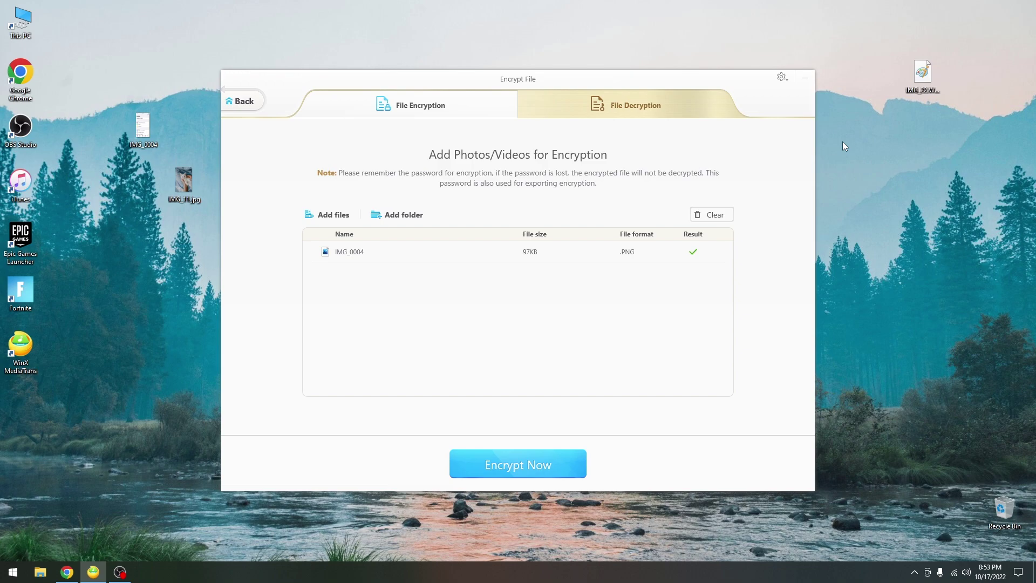
Check the iPod's Voice Memos list under Voice & Ringtone, then open Flash Drive storage
left_click(247, 107)
left_click(518, 308)
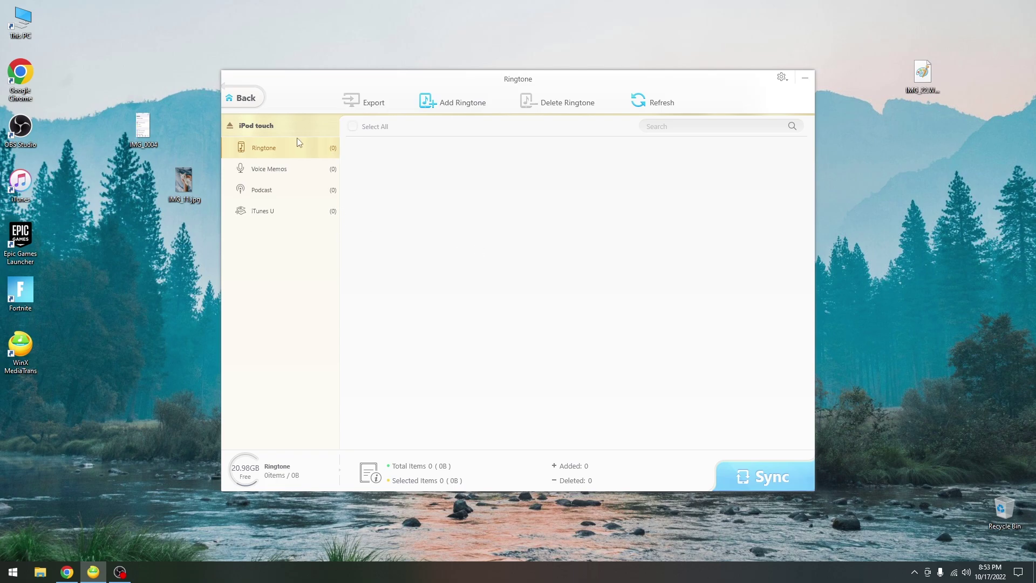
left_click(304, 172)
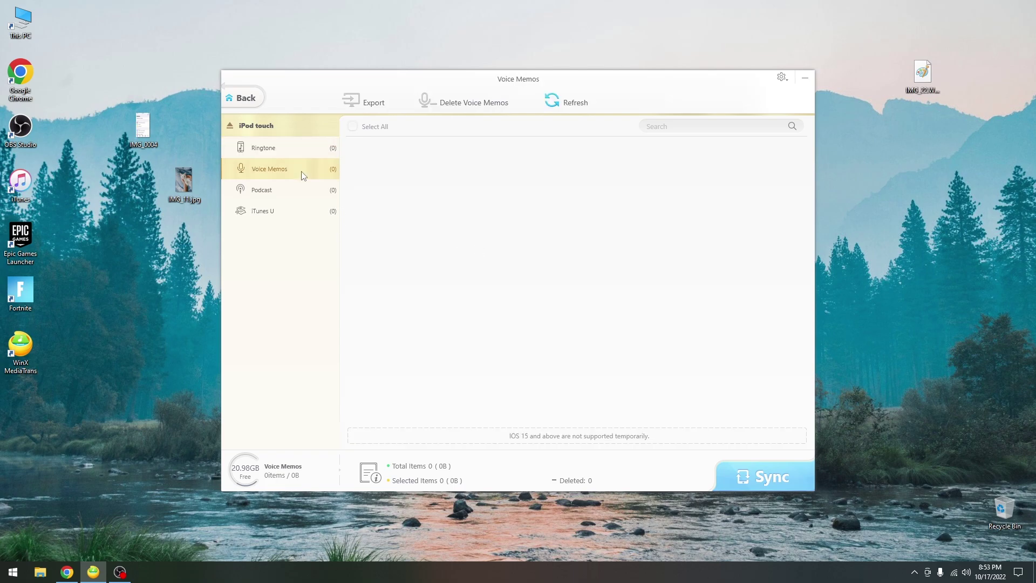
left_click(251, 96)
left_click(599, 312)
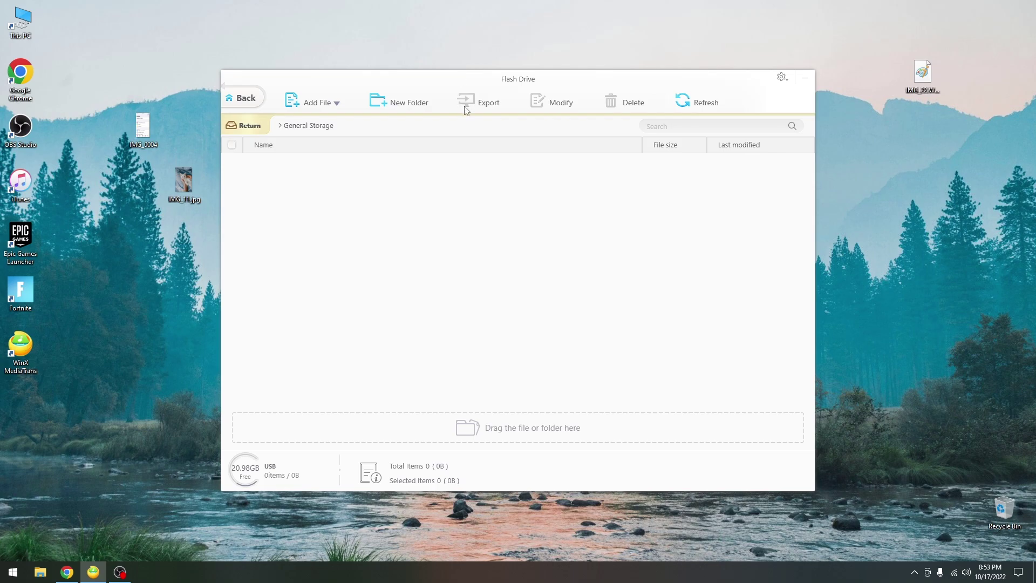
Copy the two desktop images, IMG_22.WEBP.DEARMOB, the Fortnite shortcut and 1.mp4 onto the flash drive
left_click(133, 131)
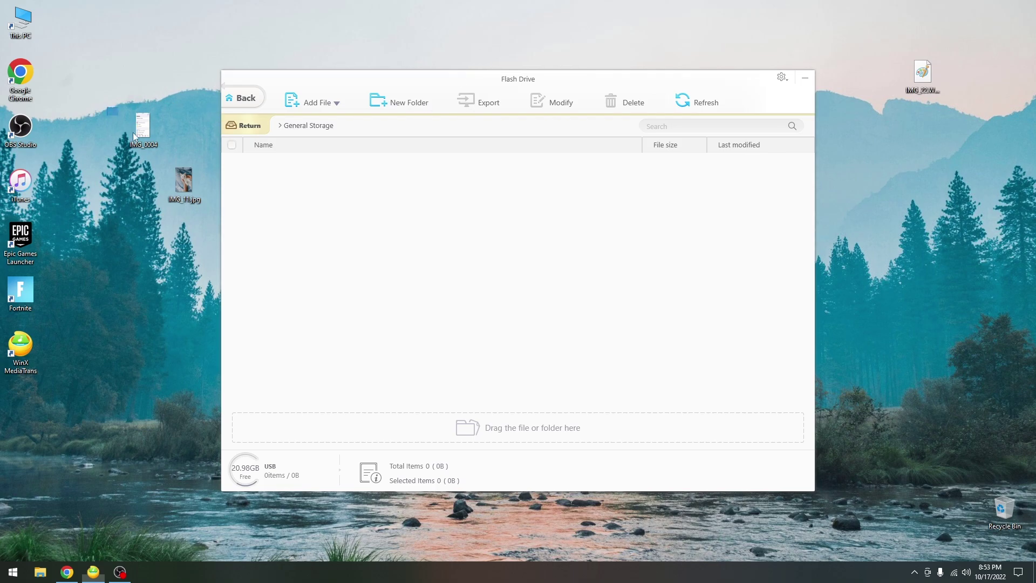
left_click_drag(187, 178, 416, 217)
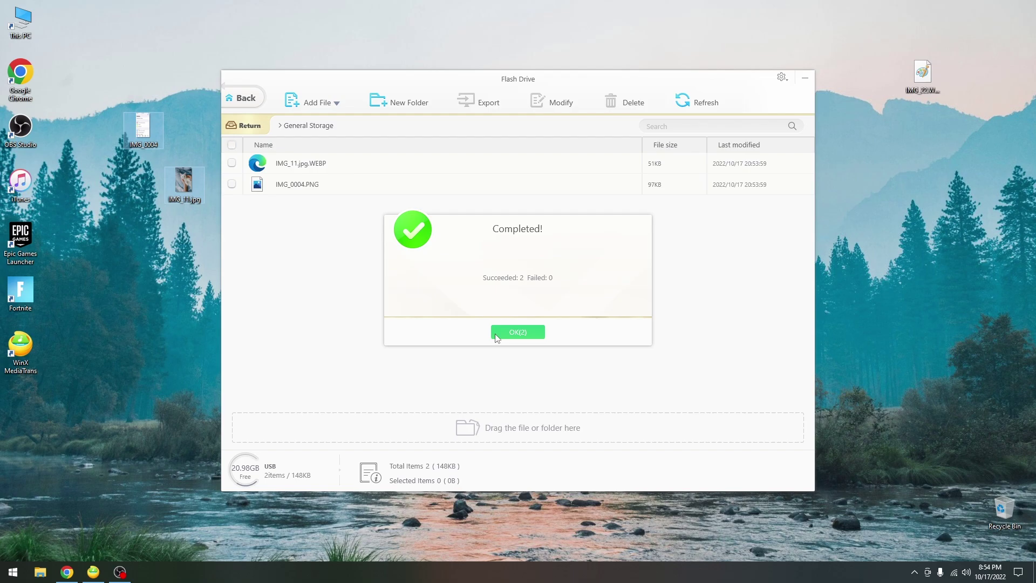
left_click(515, 330)
left_click_drag(923, 72, 578, 275)
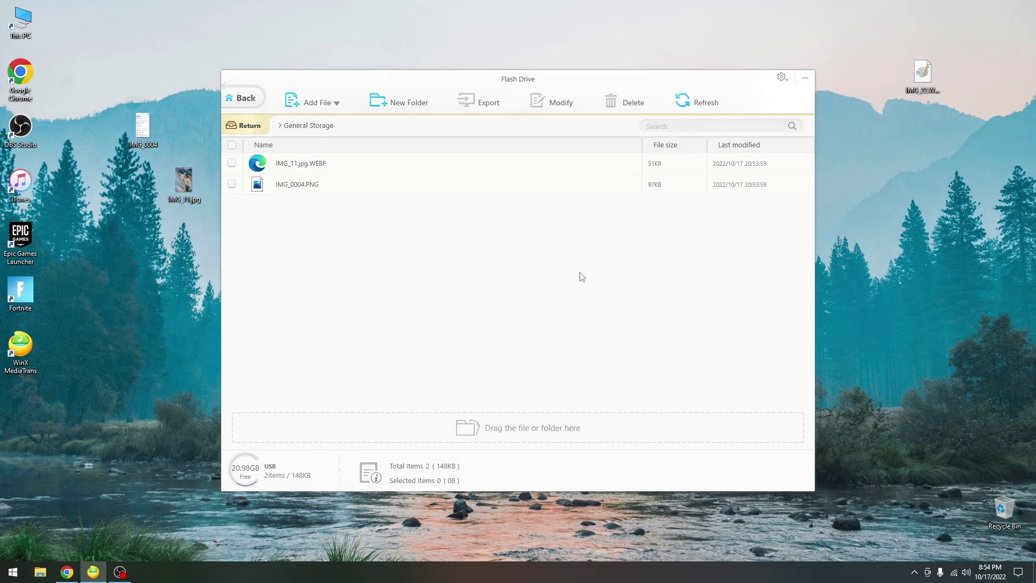
left_click(511, 335)
left_click_drag(27, 293, 394, 250)
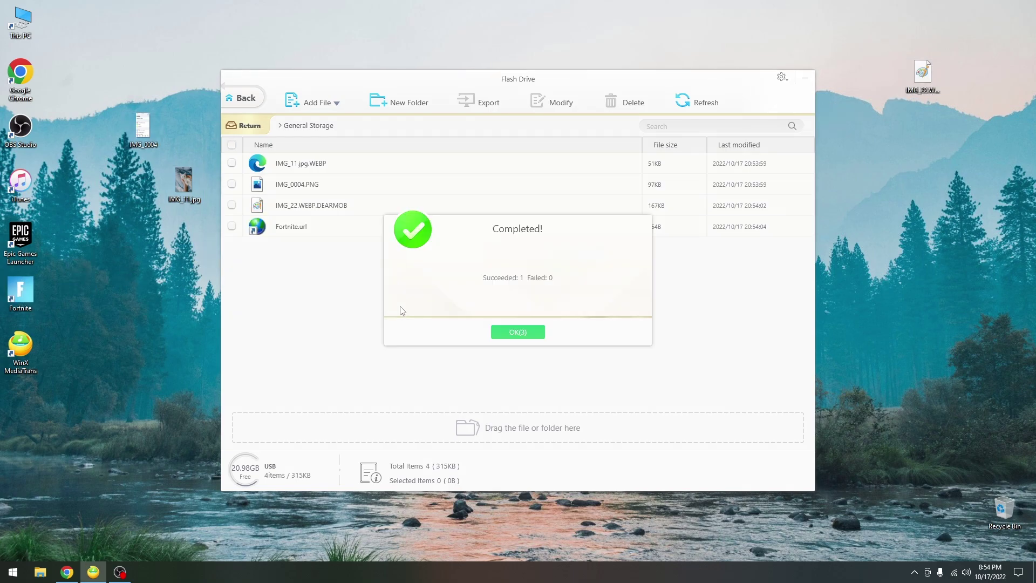
left_click(501, 332)
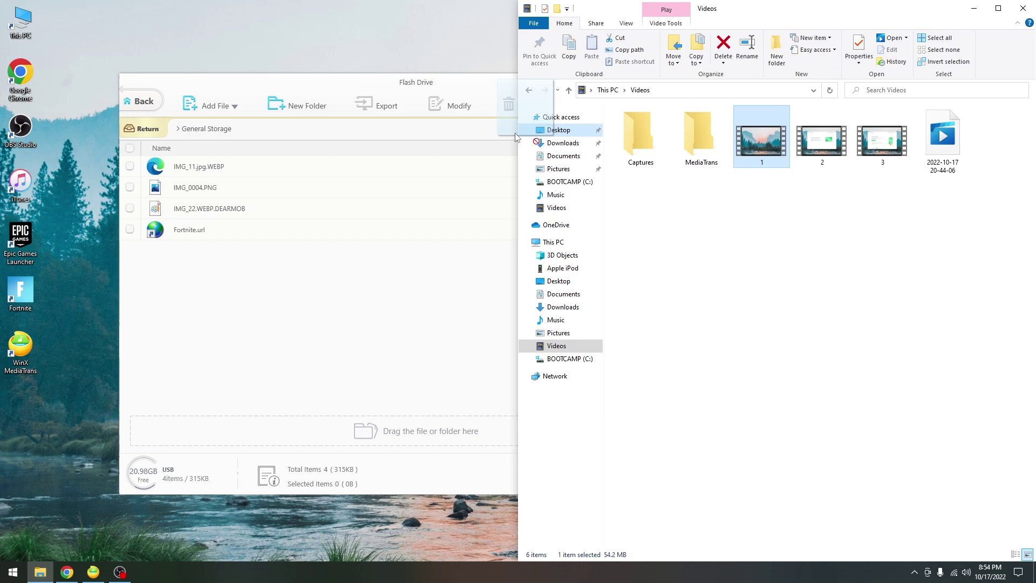
left_click_drag(516, 137, 249, 346)
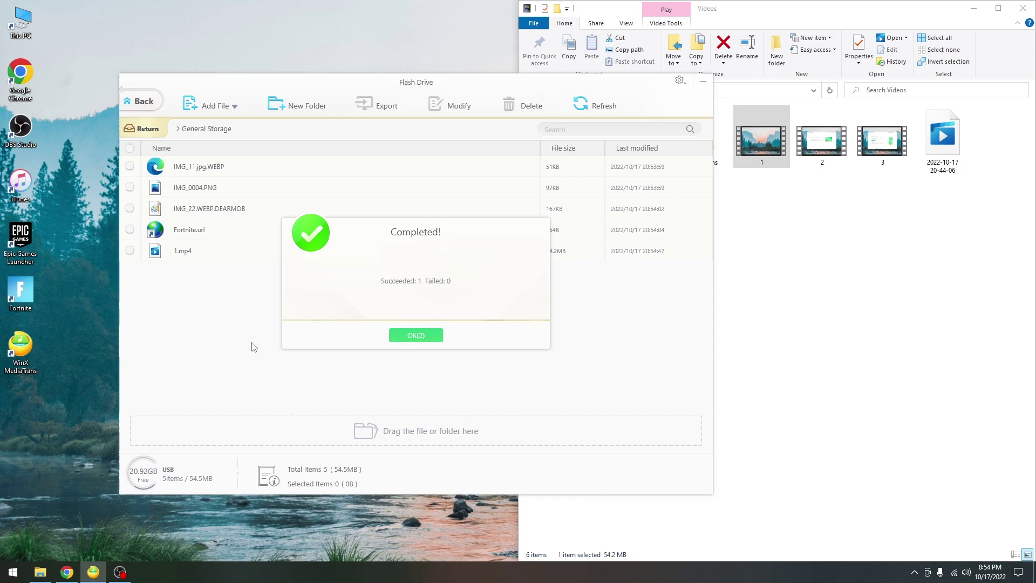
left_click(430, 332)
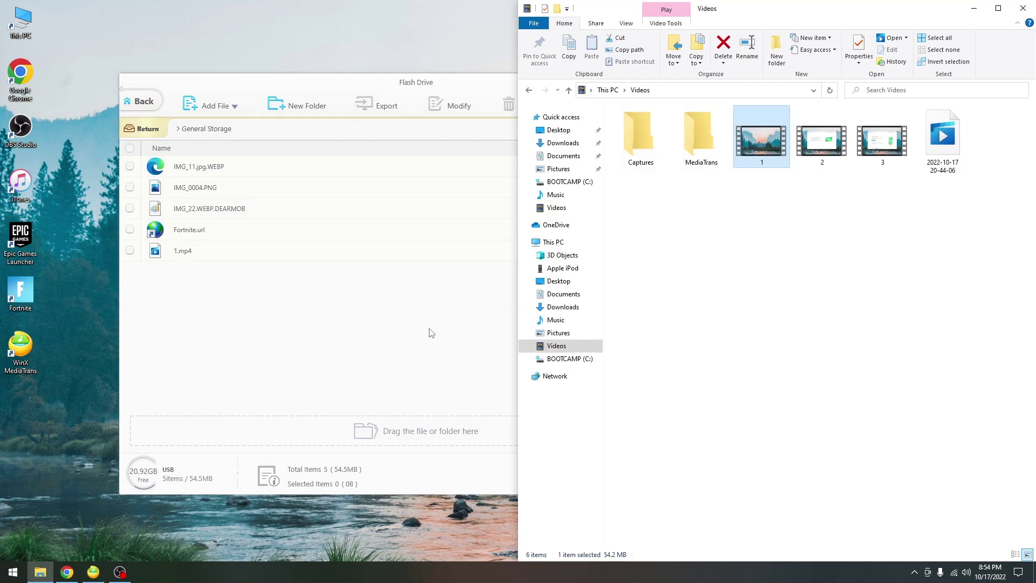
left_click(431, 333)
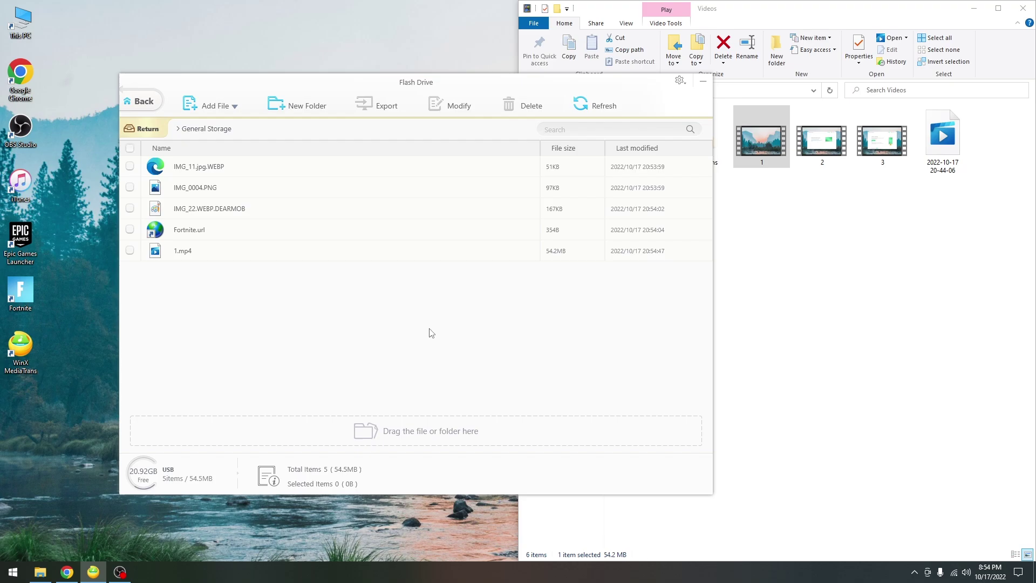
Select all five files on the flash drive and delete them
left_click(257, 255)
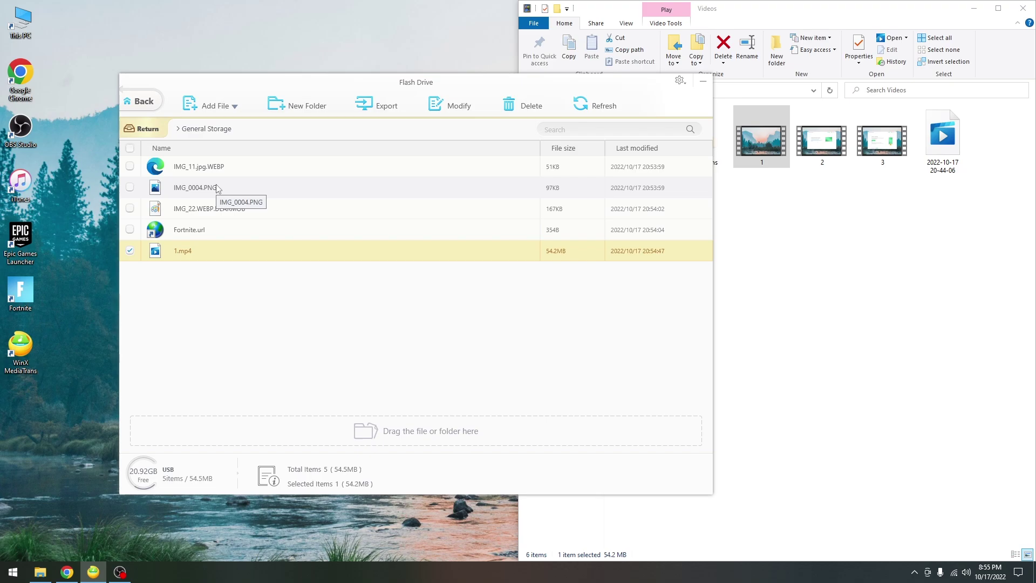
left_click(280, 289)
key("ctrl+a")
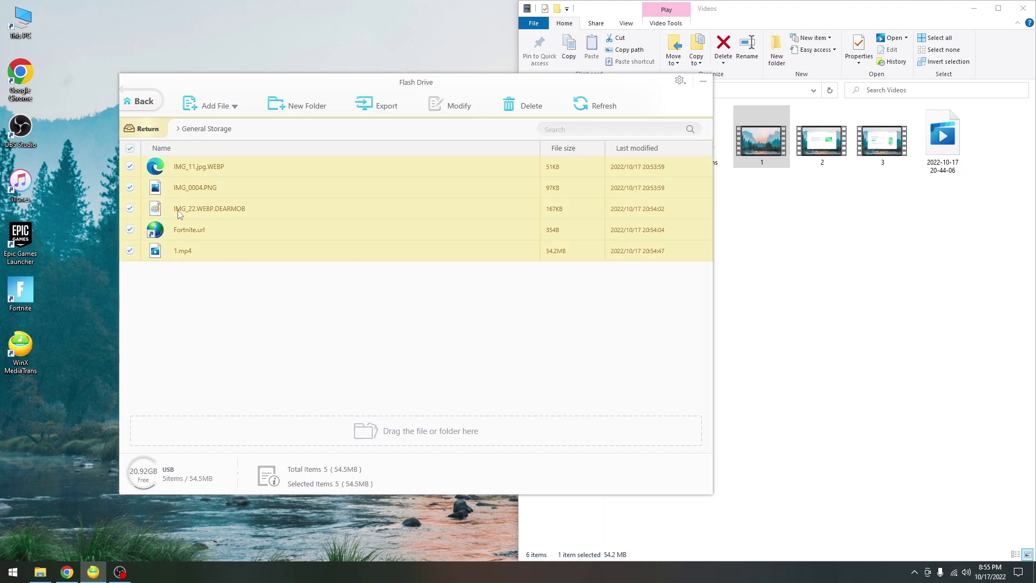
left_click(529, 110)
left_click(473, 335)
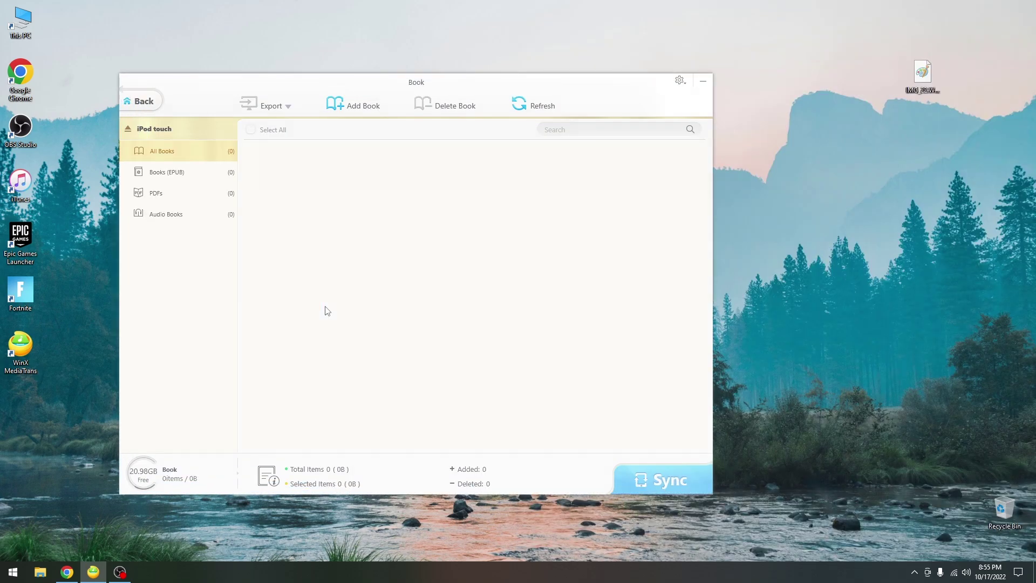
Preview the PDF example file in Microsoft Edge, then close it
double_click(26, 408)
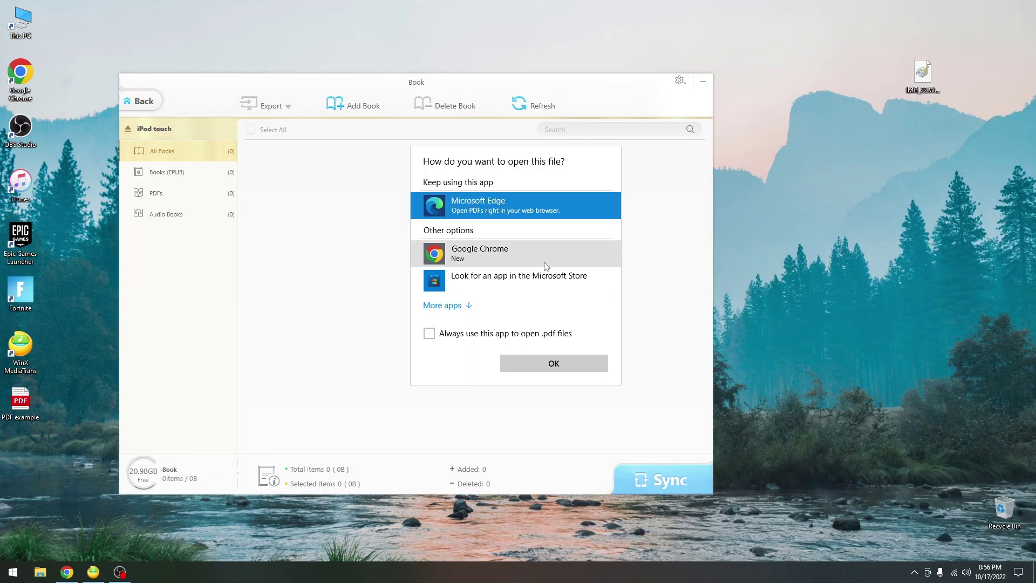
left_click(550, 363)
scroll(316, 240, "down", 15)
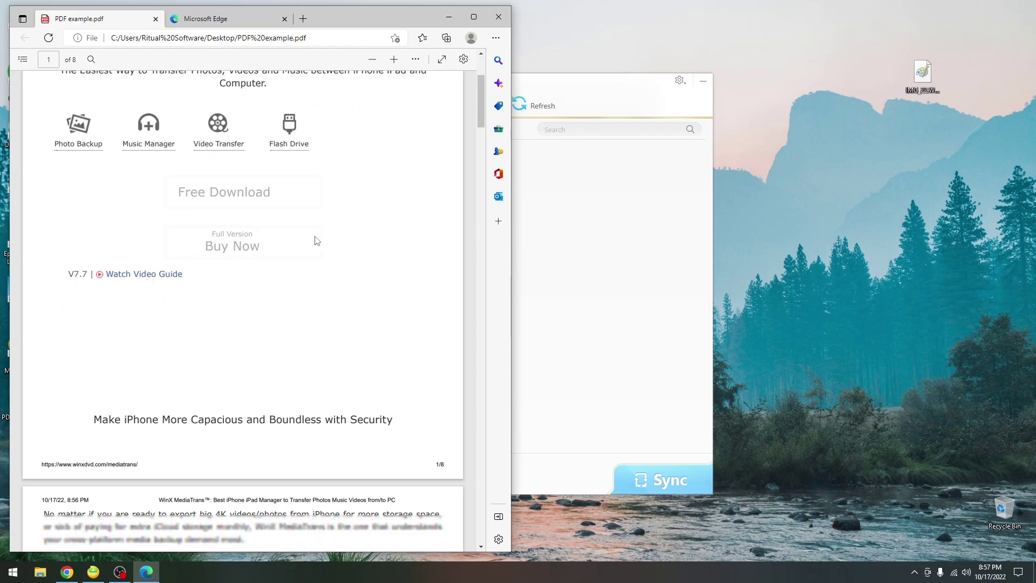
scroll(317, 240, "down", 15)
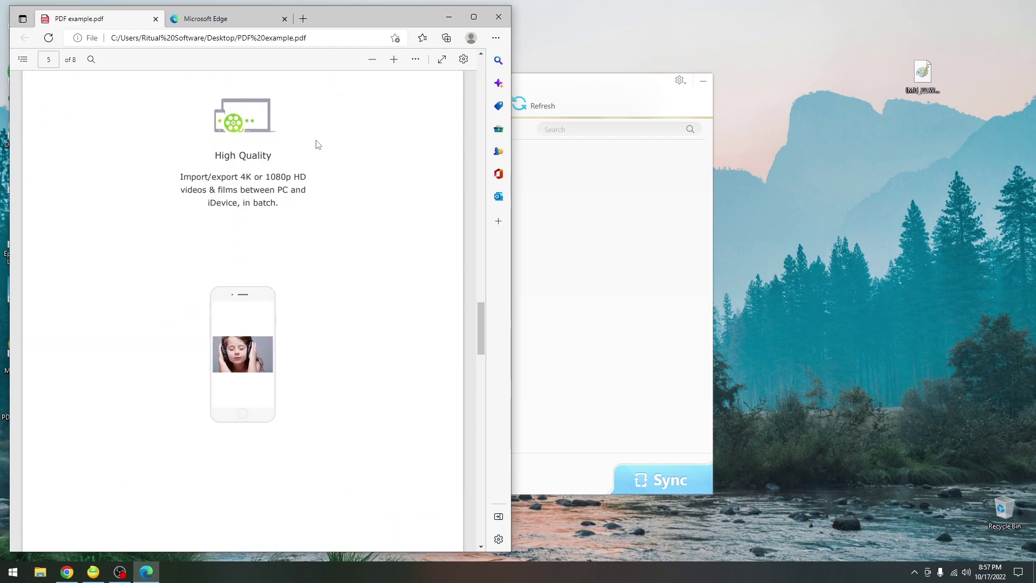
key("alt+F4")
Add the PDF example book to the iPod library and sync it
left_click_drag(21, 404, 363, 193)
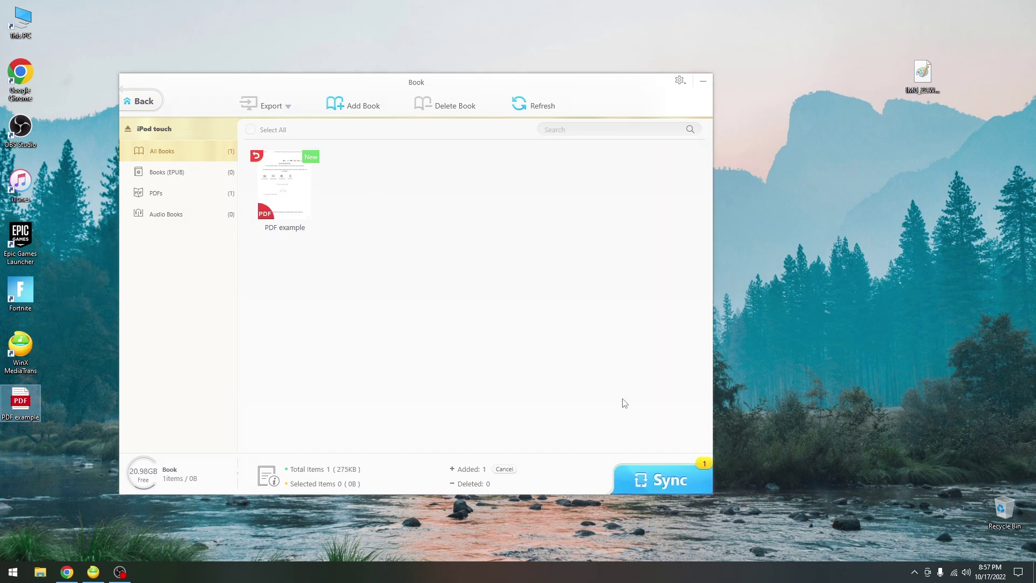
left_click(685, 480)
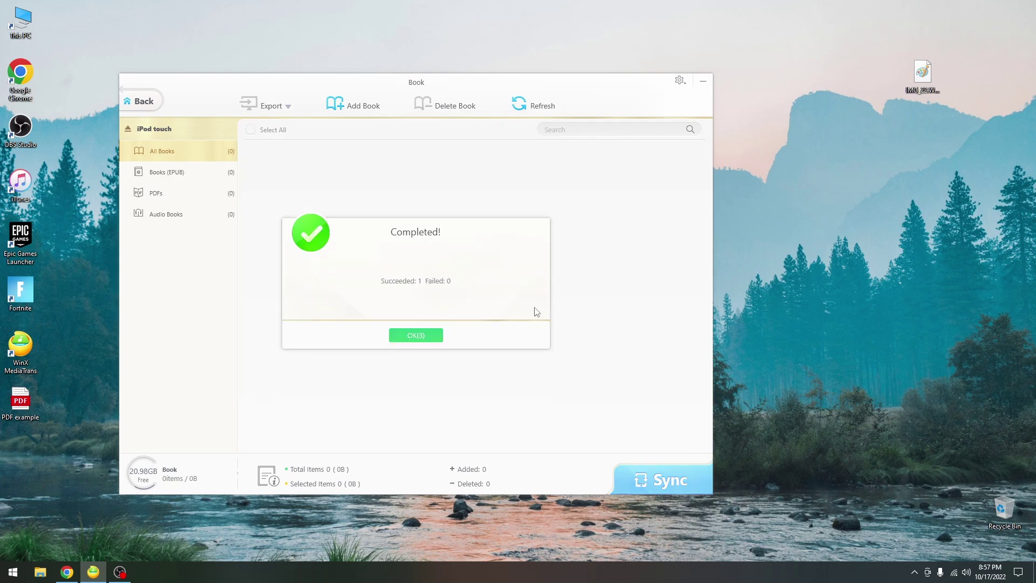
left_click(437, 337)
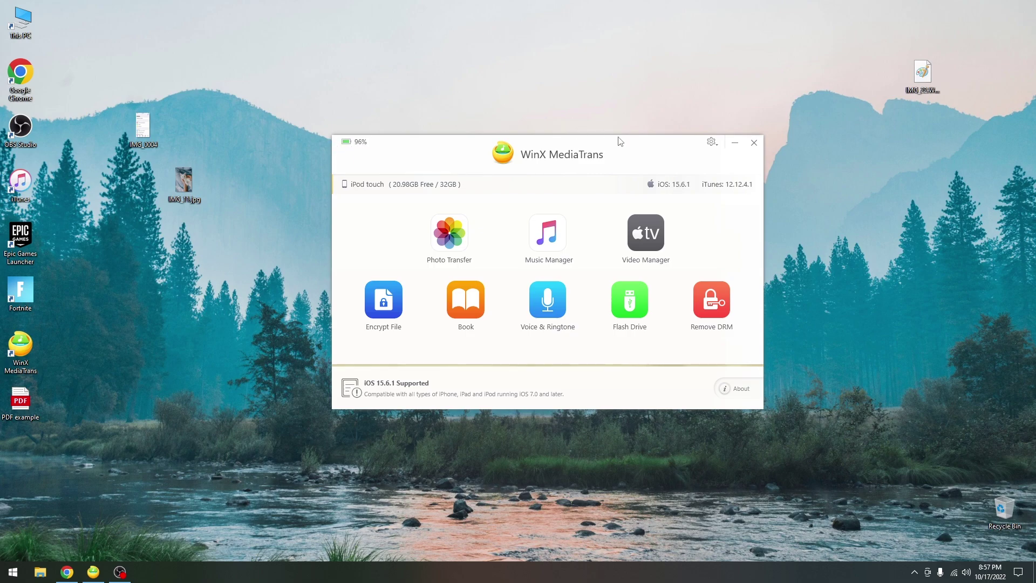
Close WinX MediaTrans and highlight the supported encryption methods on its product page
left_click(754, 143)
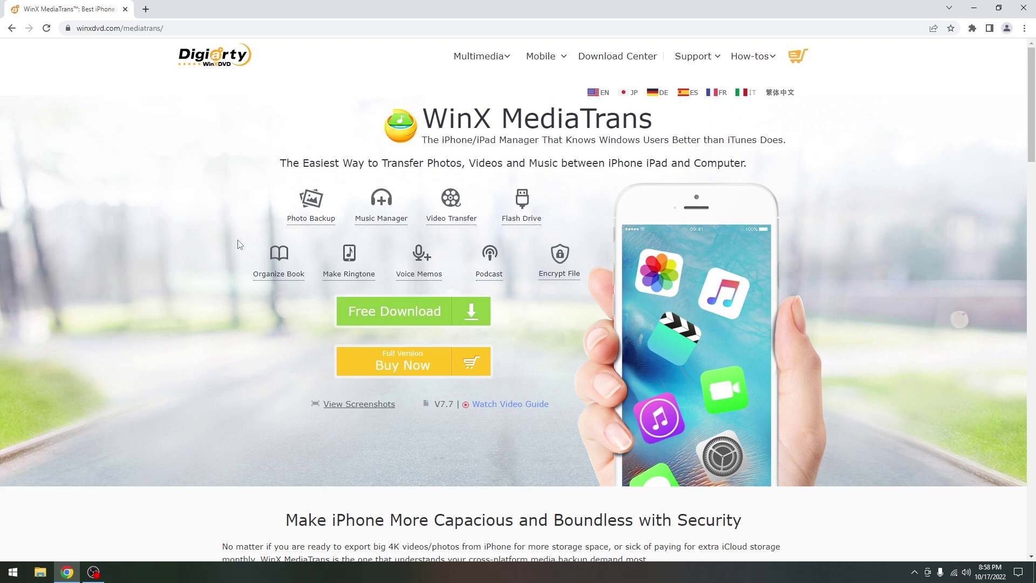
scroll(237, 241, "down", 8)
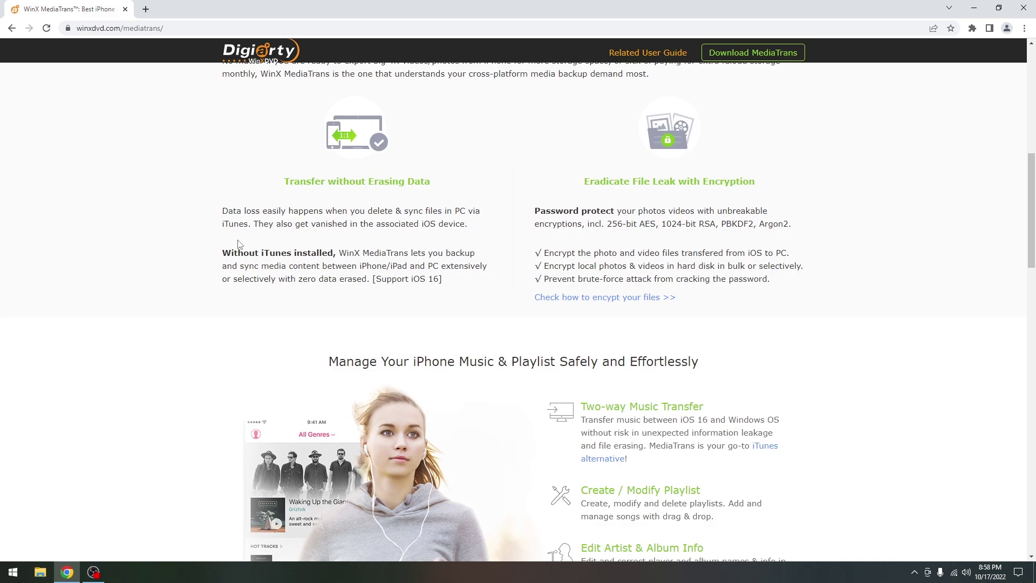
left_click_drag(810, 225, 596, 226)
Scroll through the rest of the product page, then minimize Chrome
scroll(871, 186, "down", 14)
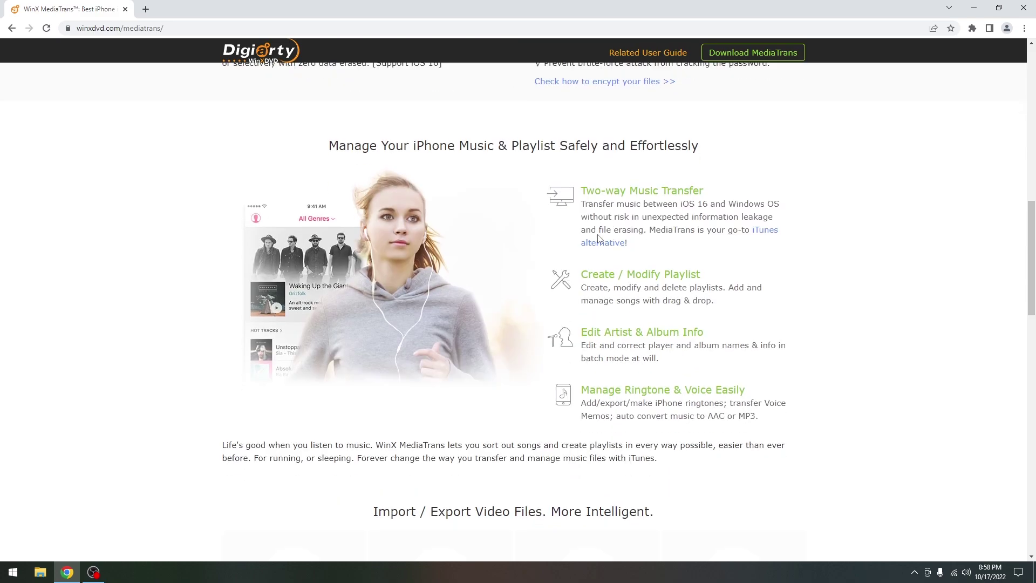
scroll(870, 185, "down", 5)
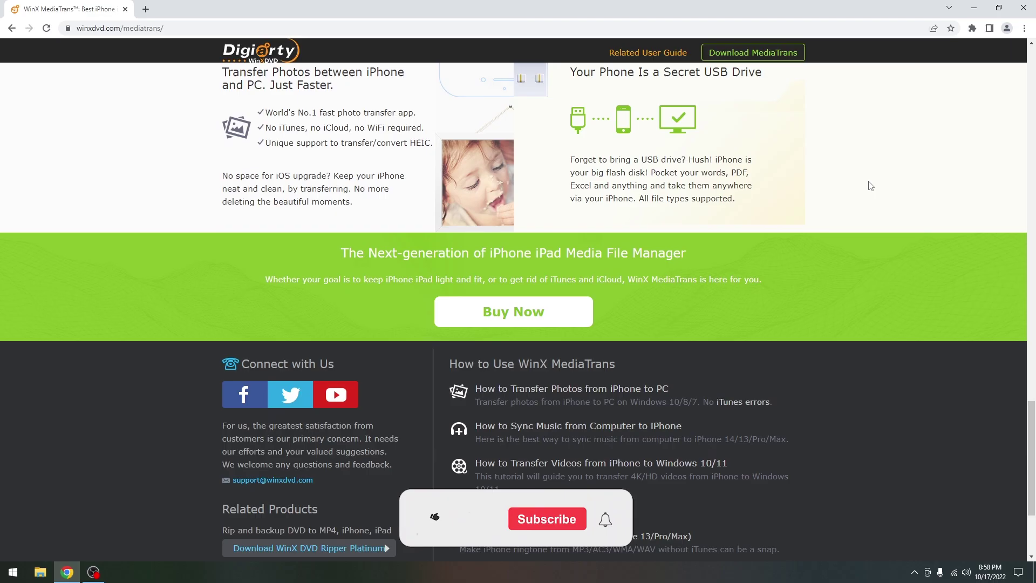
scroll(858, 181, "up", 20)
left_click(974, 9)
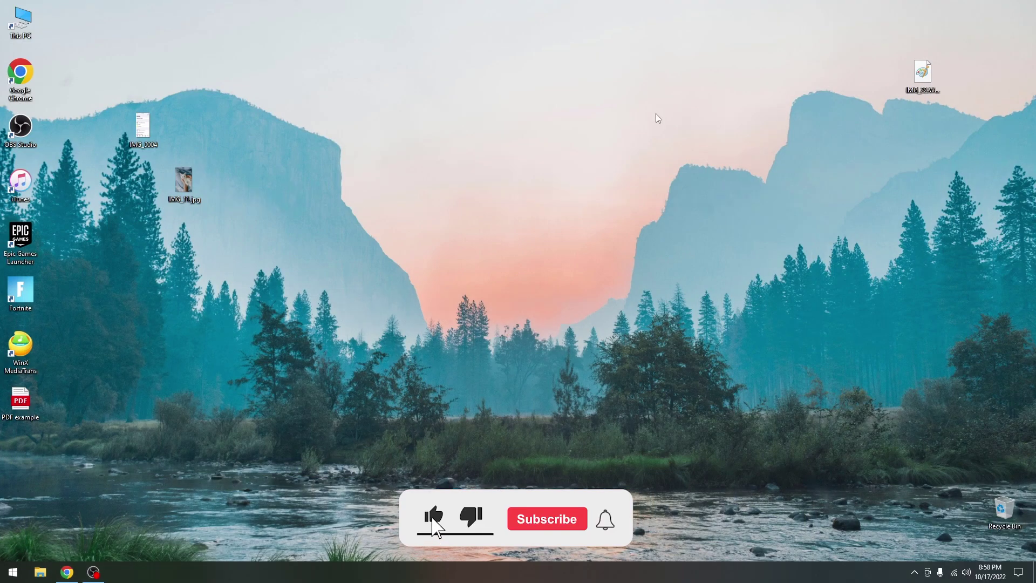